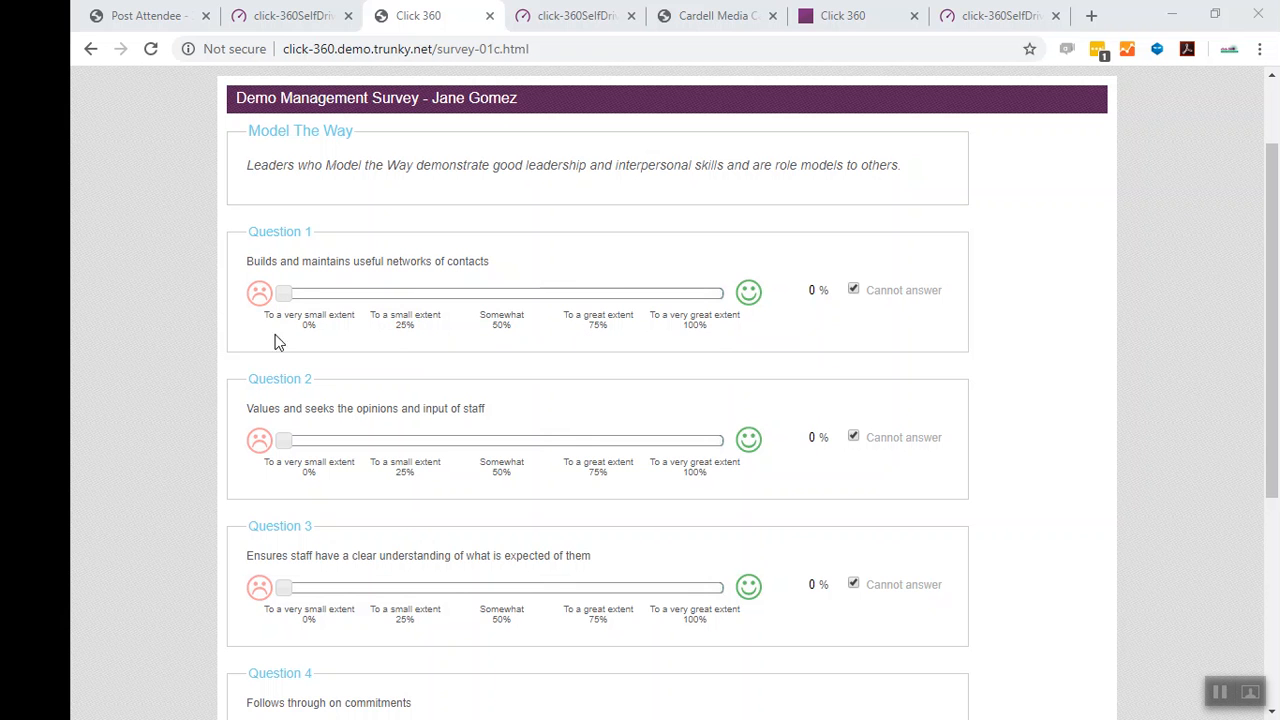
pyautogui.moveTo(286, 294)
pyautogui.mouseDown()
pyautogui.moveTo(653, 322)
pyautogui.moveTo(694, 310)
pyautogui.moveTo(289, 306)
pyautogui.mouseUp()
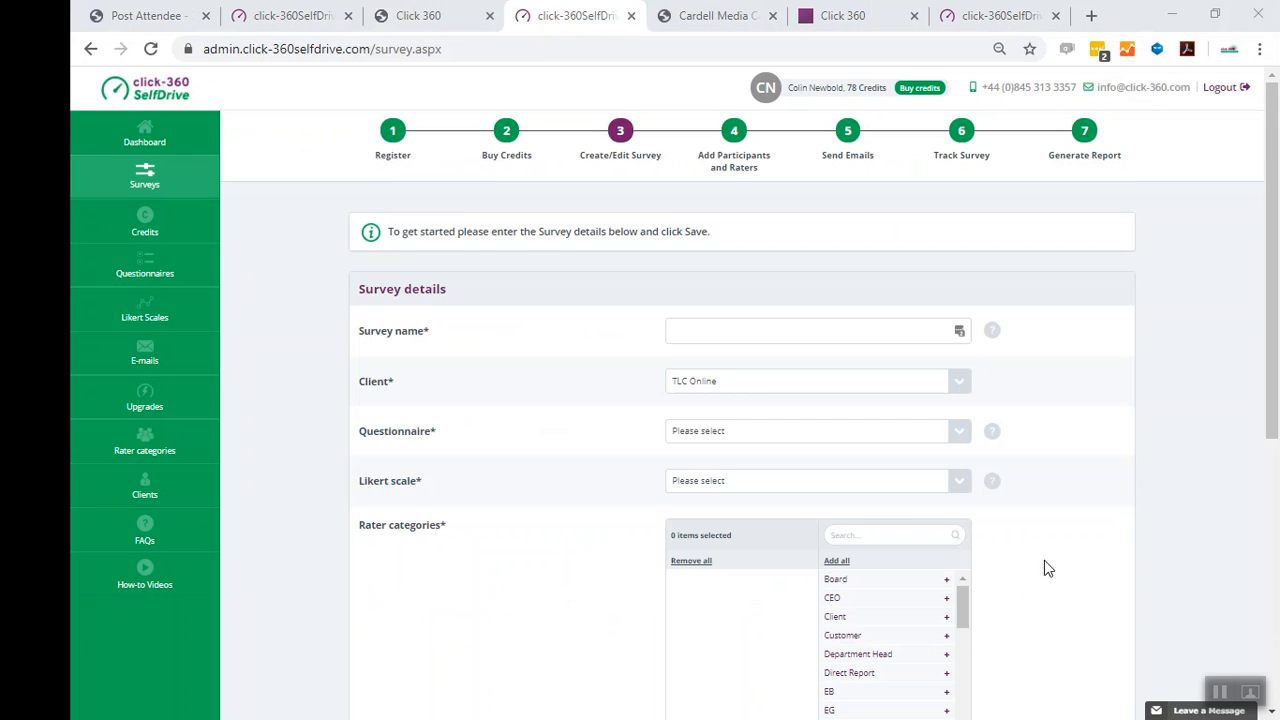
# - Set Behaviour Comments to Yes in the survey details form
pyautogui.scroll(-3, 1060, 530)
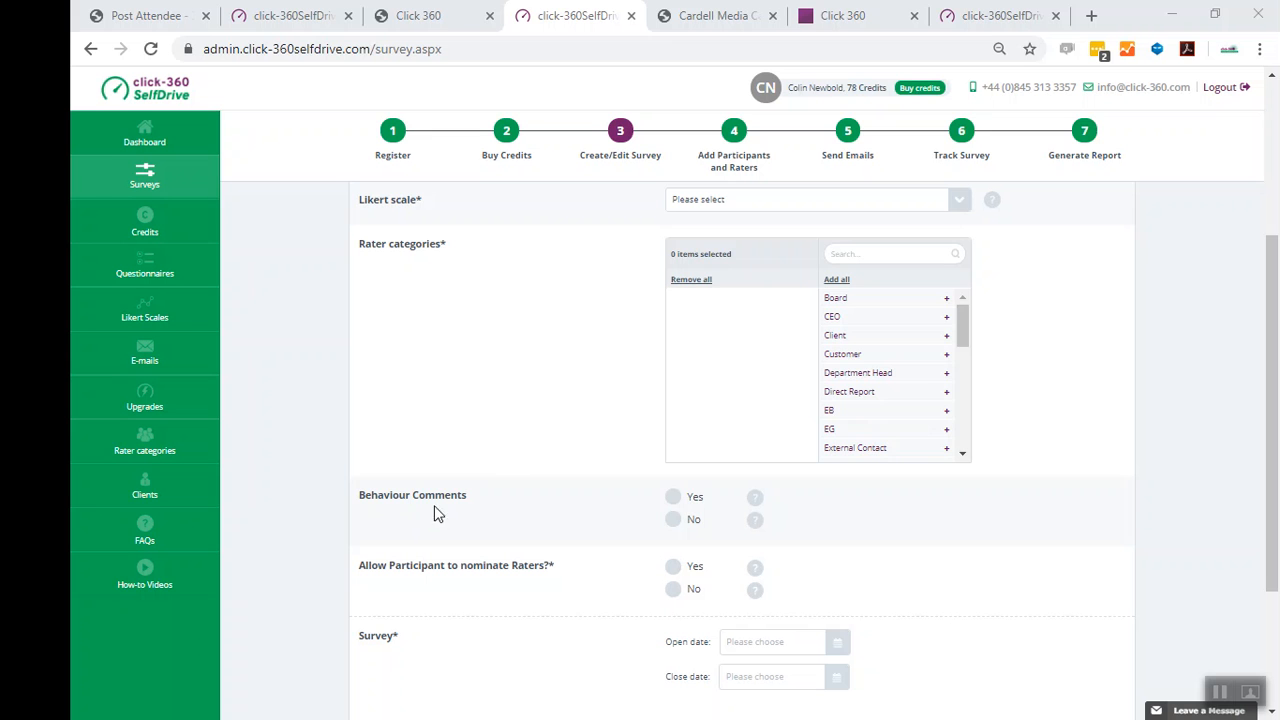
pyautogui.click(673, 497)
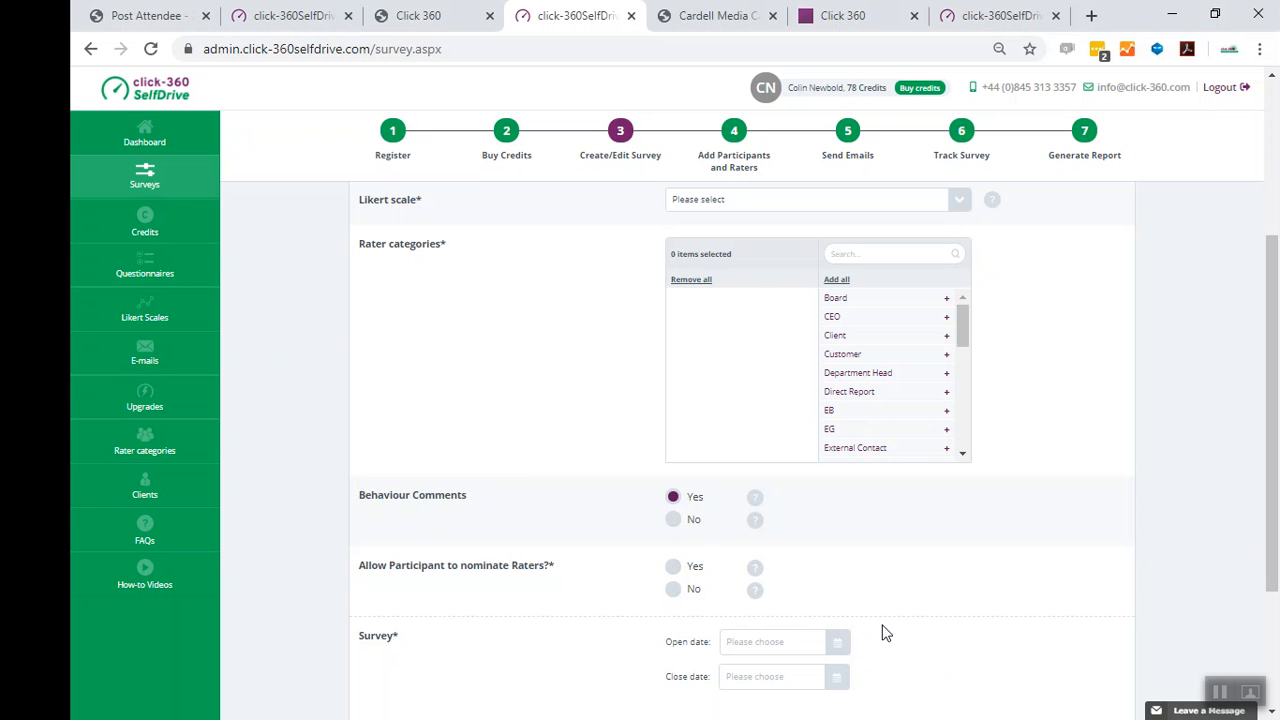
pyautogui.click(1220, 692)
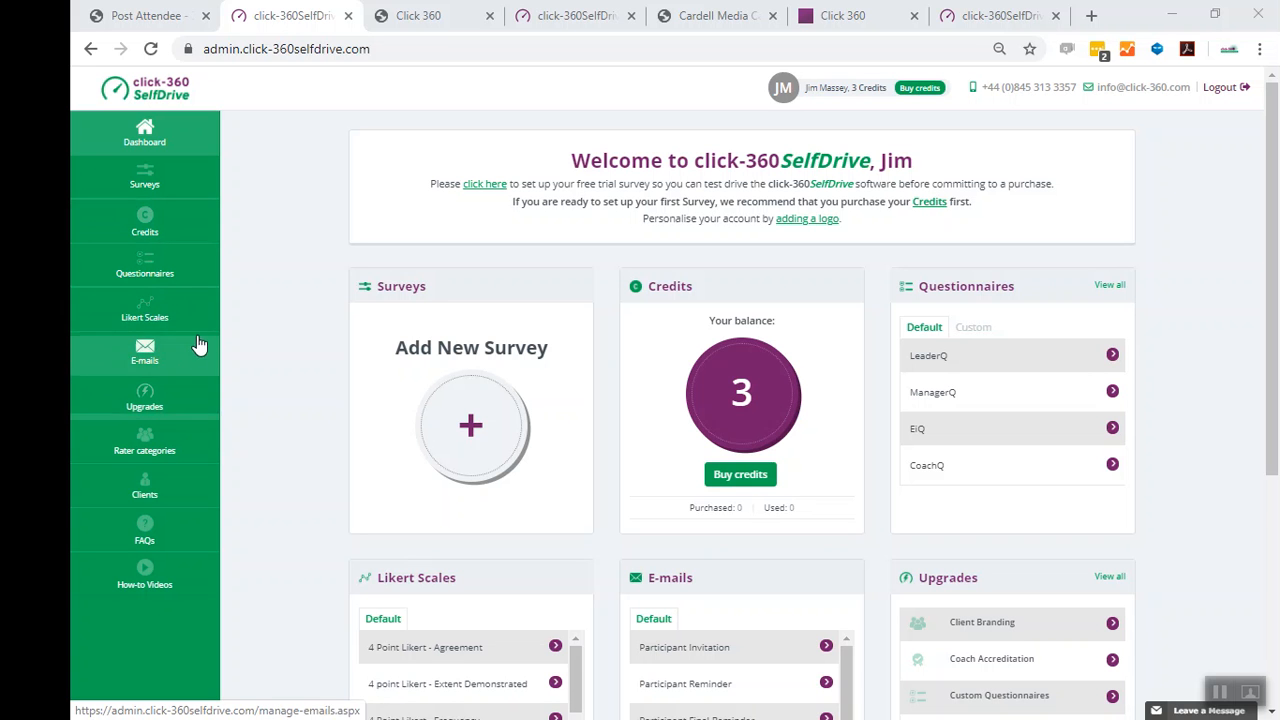
# - View the account upgrades, then start creating a new questionnaire from the Questionnaires section
pyautogui.click(183, 398)
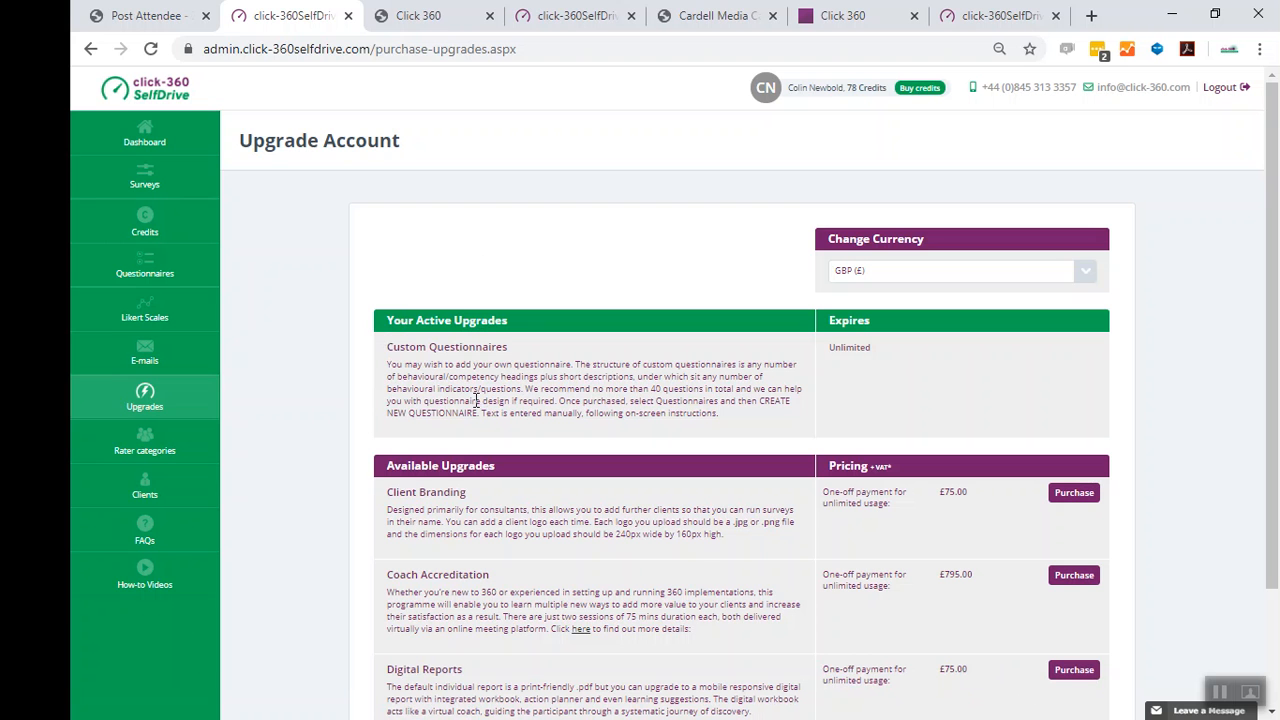
pyautogui.click(145, 135)
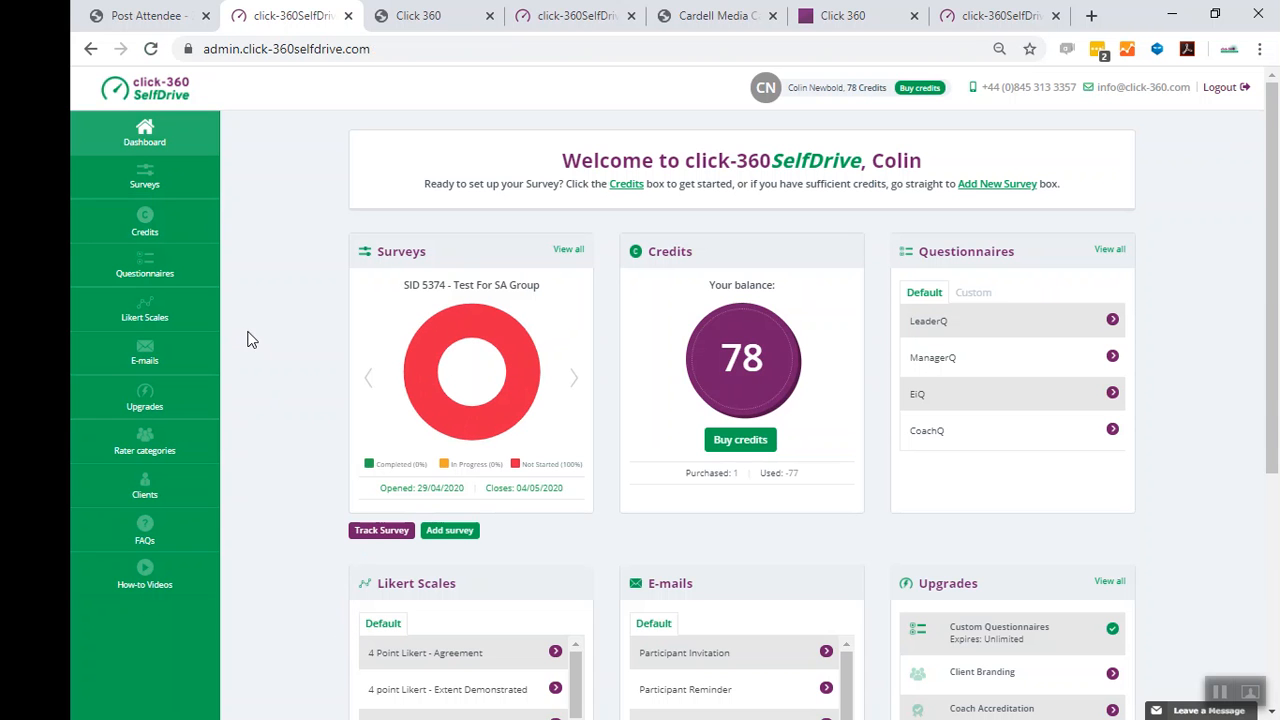
pyautogui.click(144, 270)
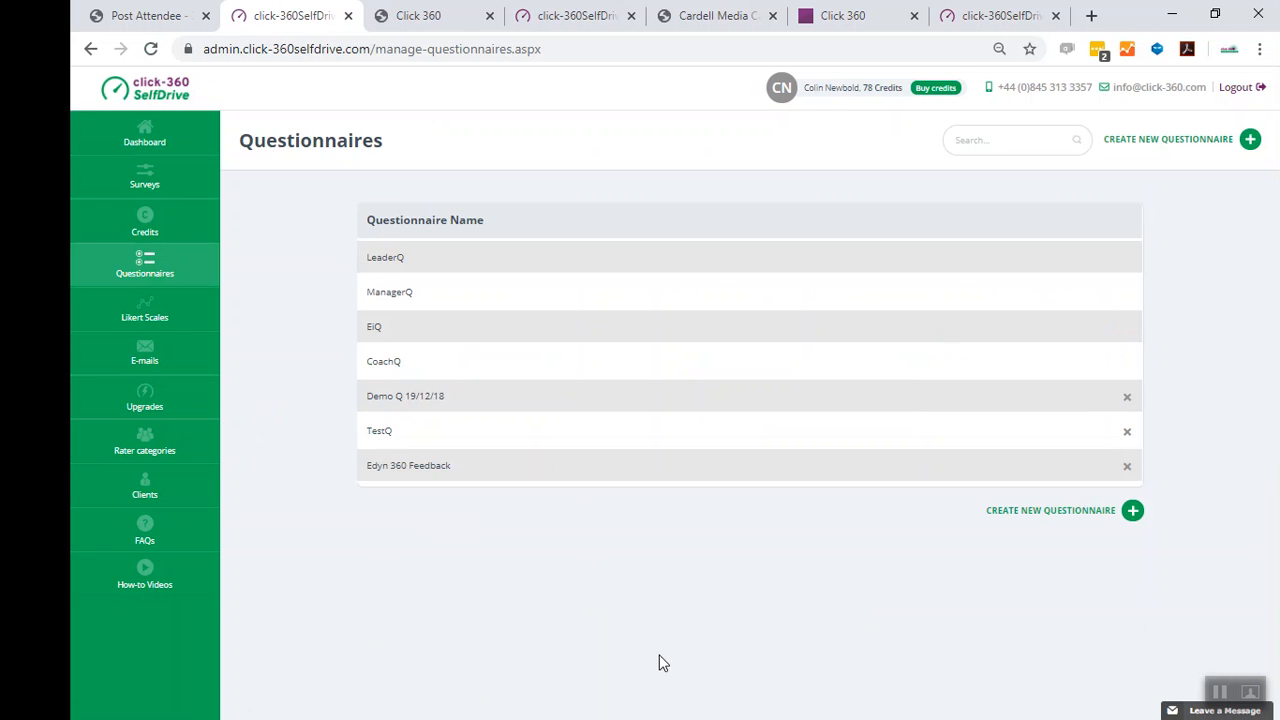
pyautogui.click(1030, 515)
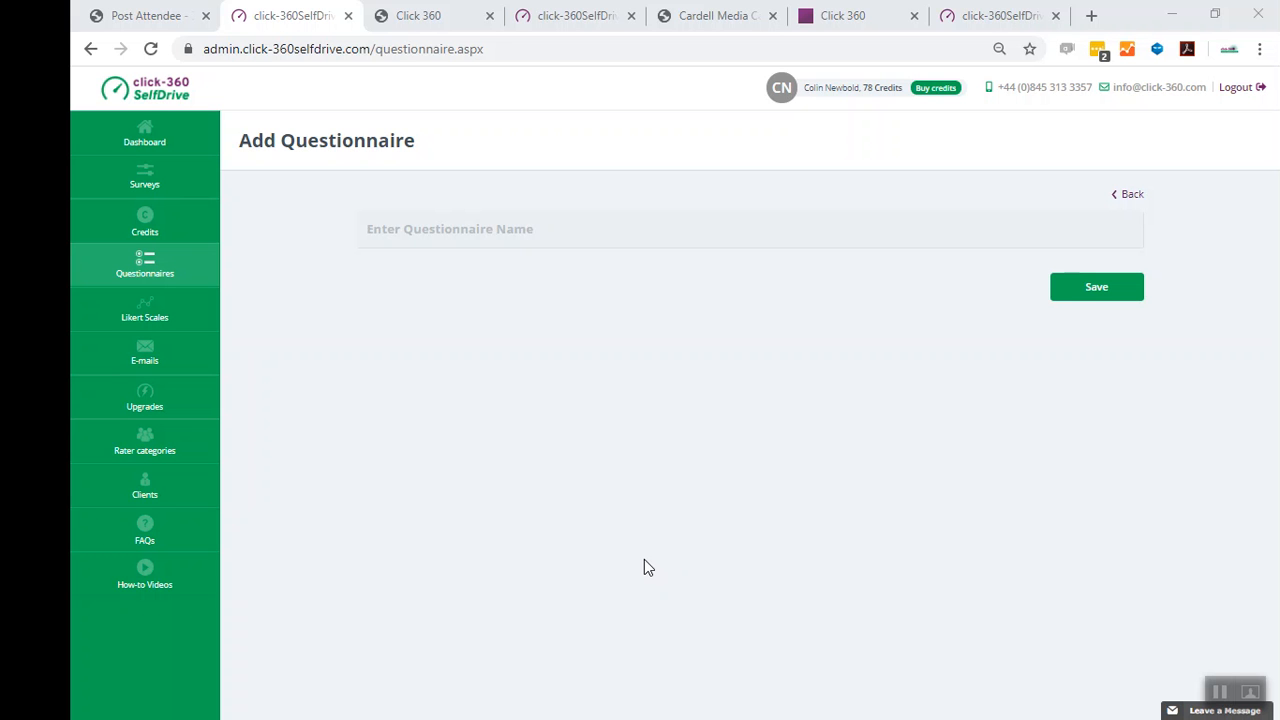
# - Copy the questionnaire name from the spreadsheet, paste it as the new questionnaire's name 'Demo Leadership Survey - Apr 20', and save
pyautogui.click(1220, 692)
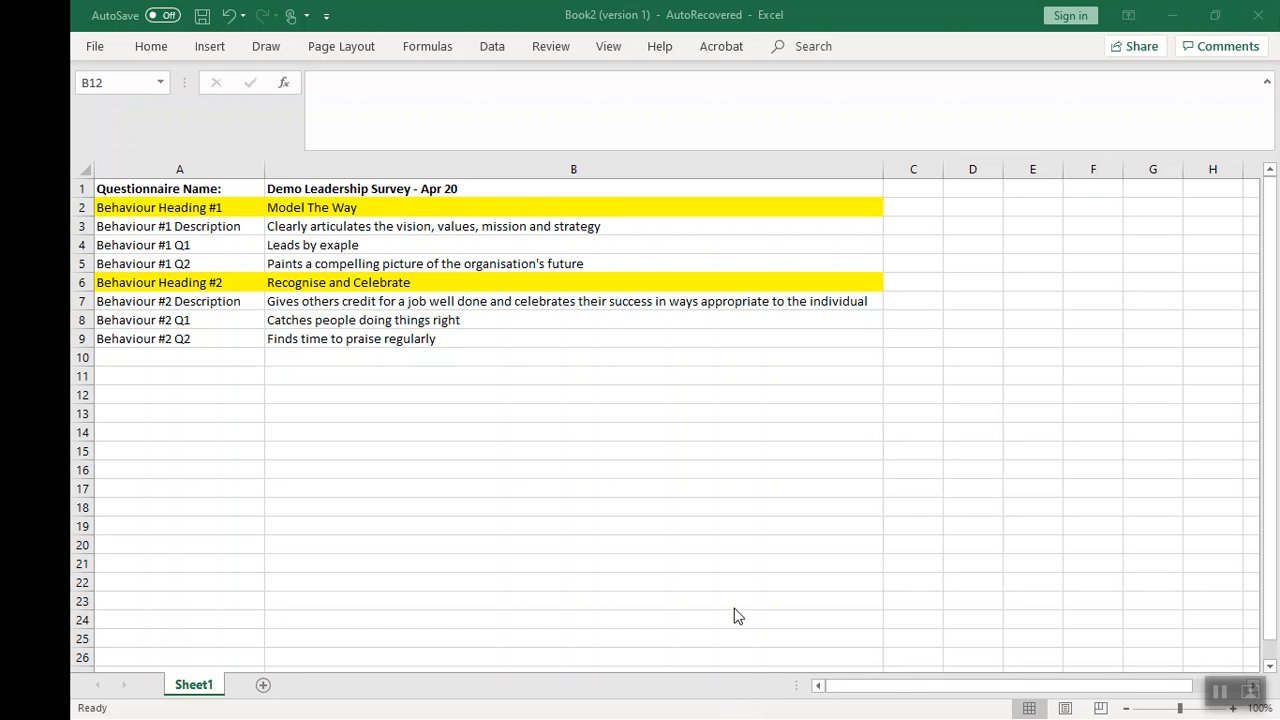
pyautogui.click(290, 190)
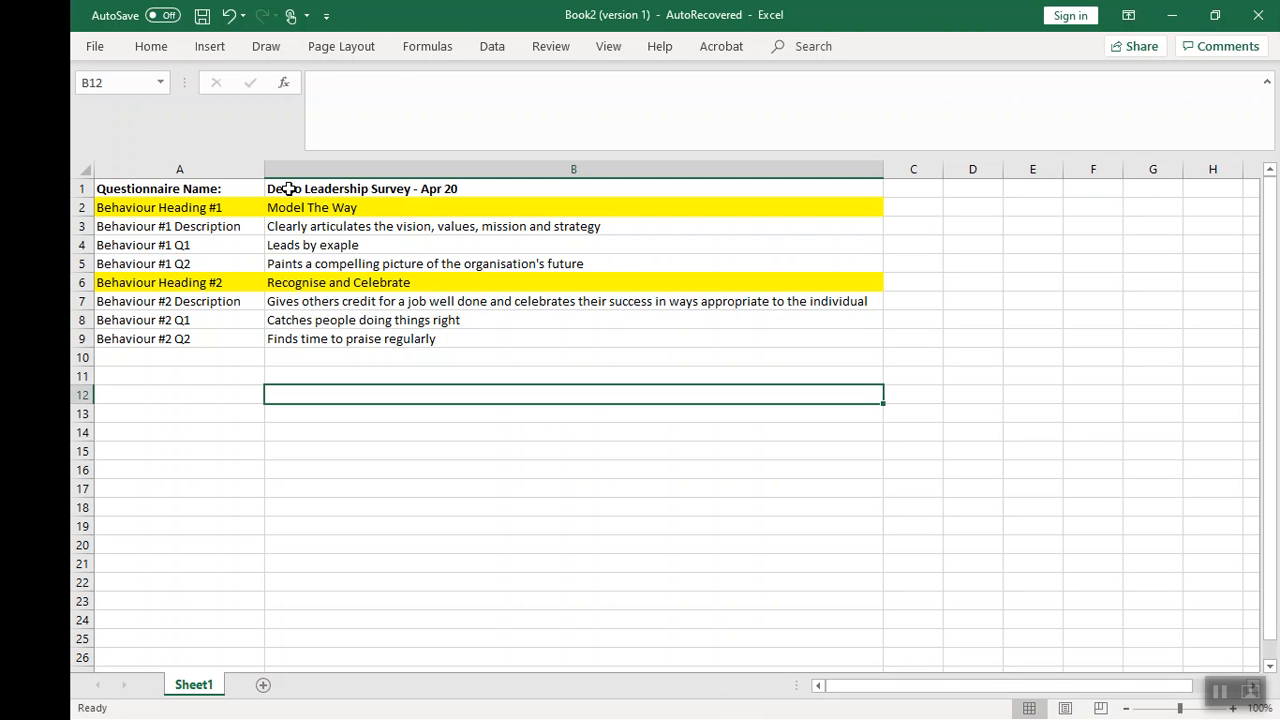
pyautogui.click(302, 189)
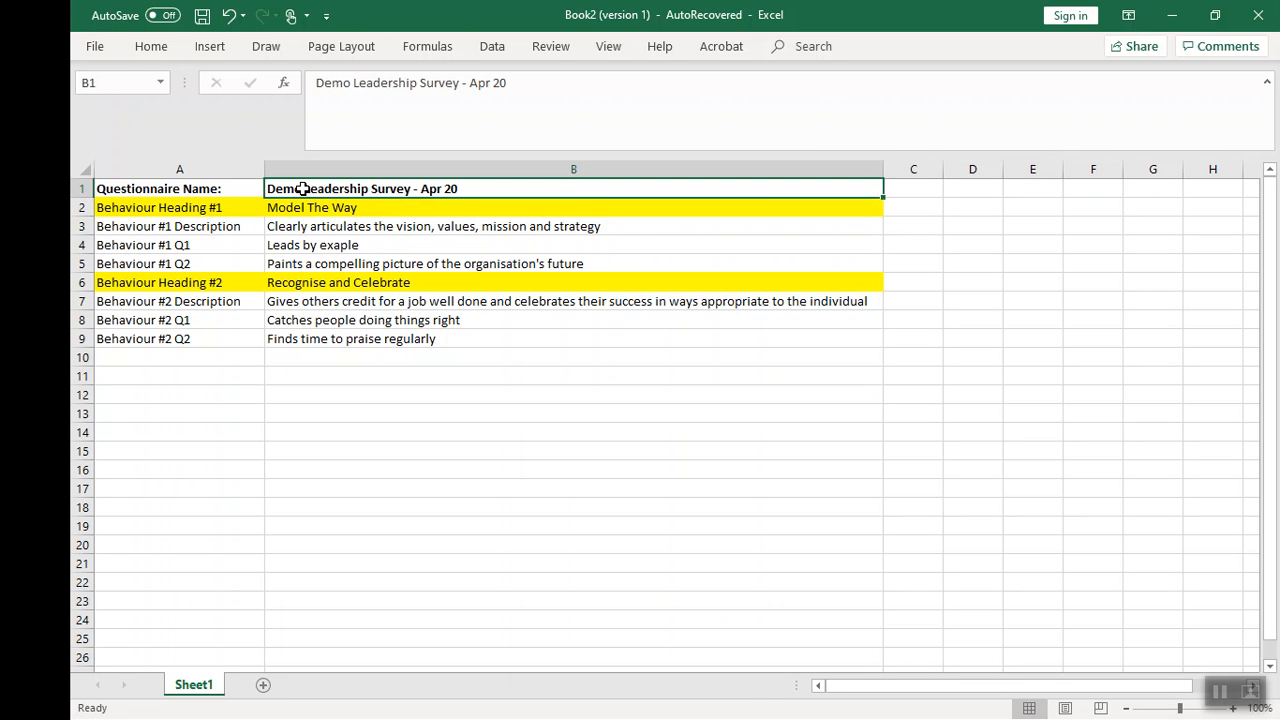
pyautogui.hotkey('ctrl', 'c')
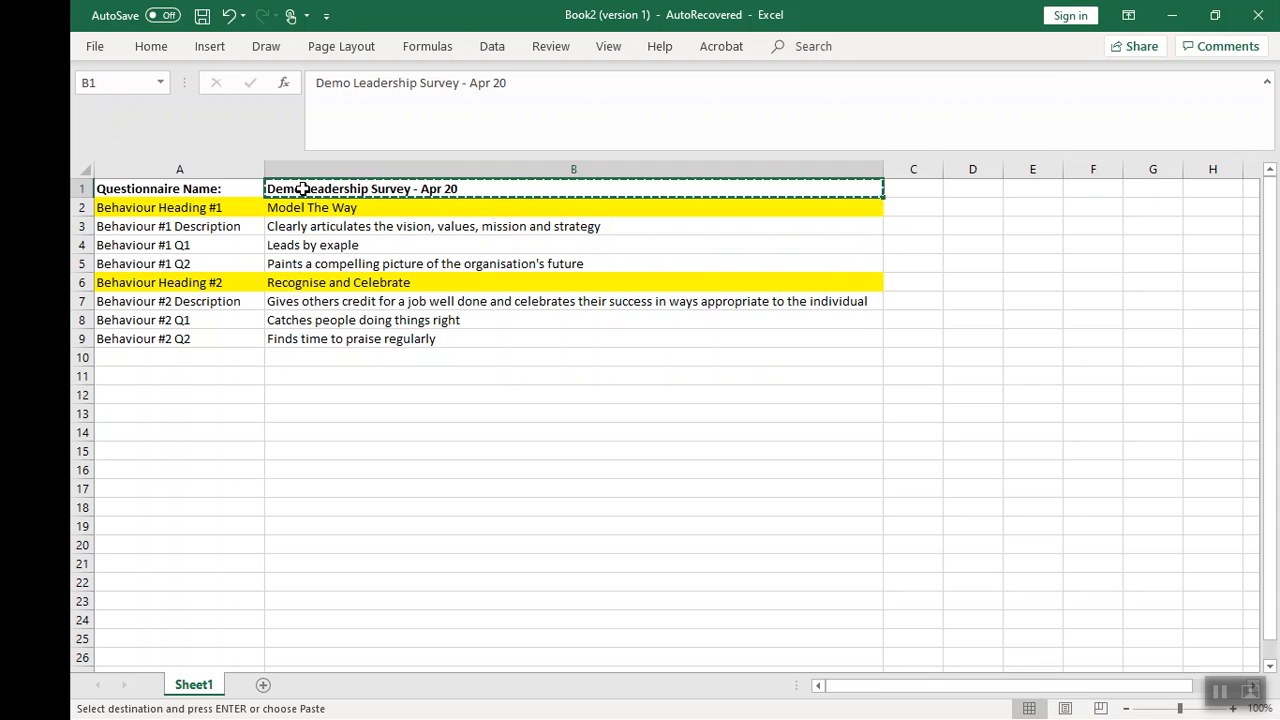
pyautogui.click(1219, 692)
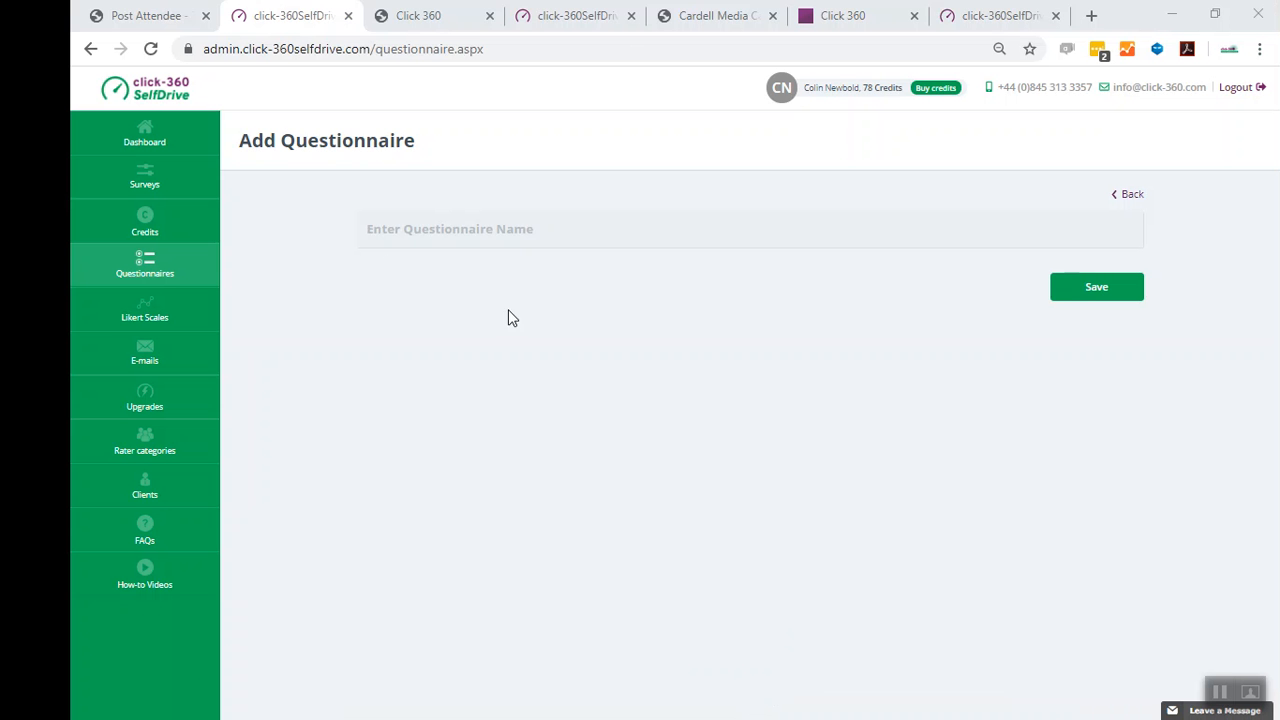
pyautogui.click(380, 232)
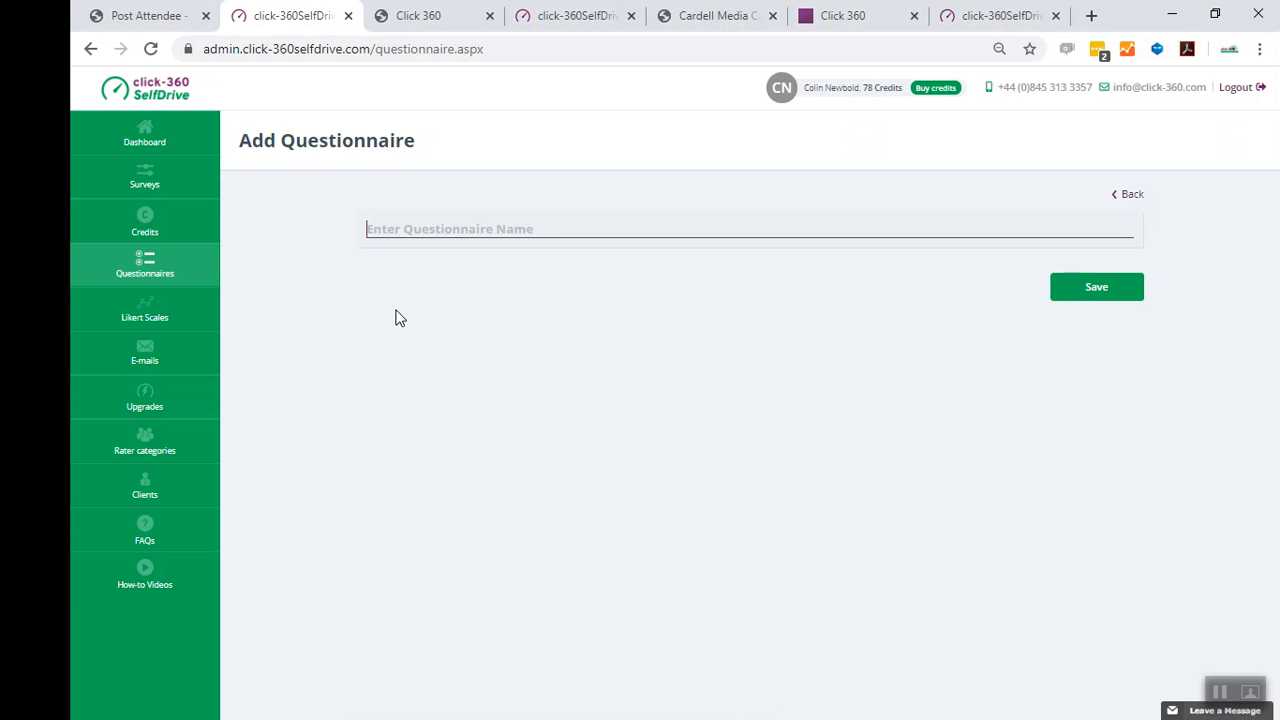
pyautogui.hotkey('ctrl', 'v')
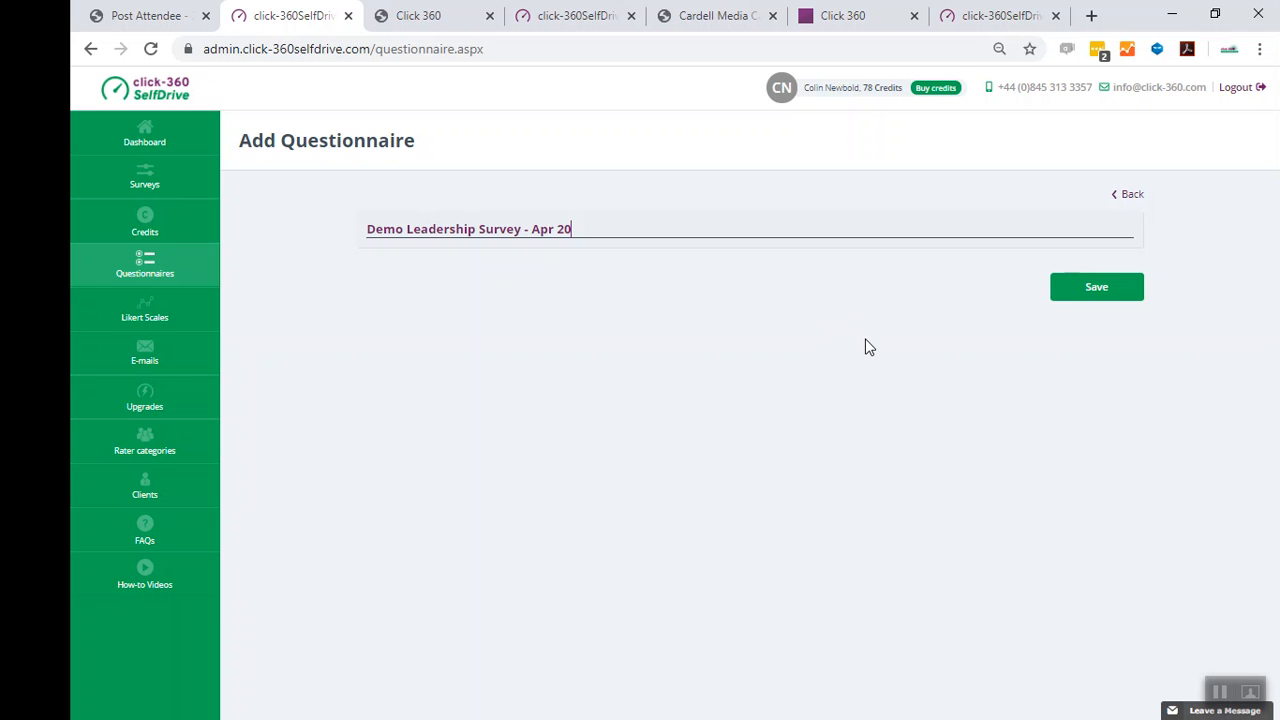
pyautogui.click(1100, 296)
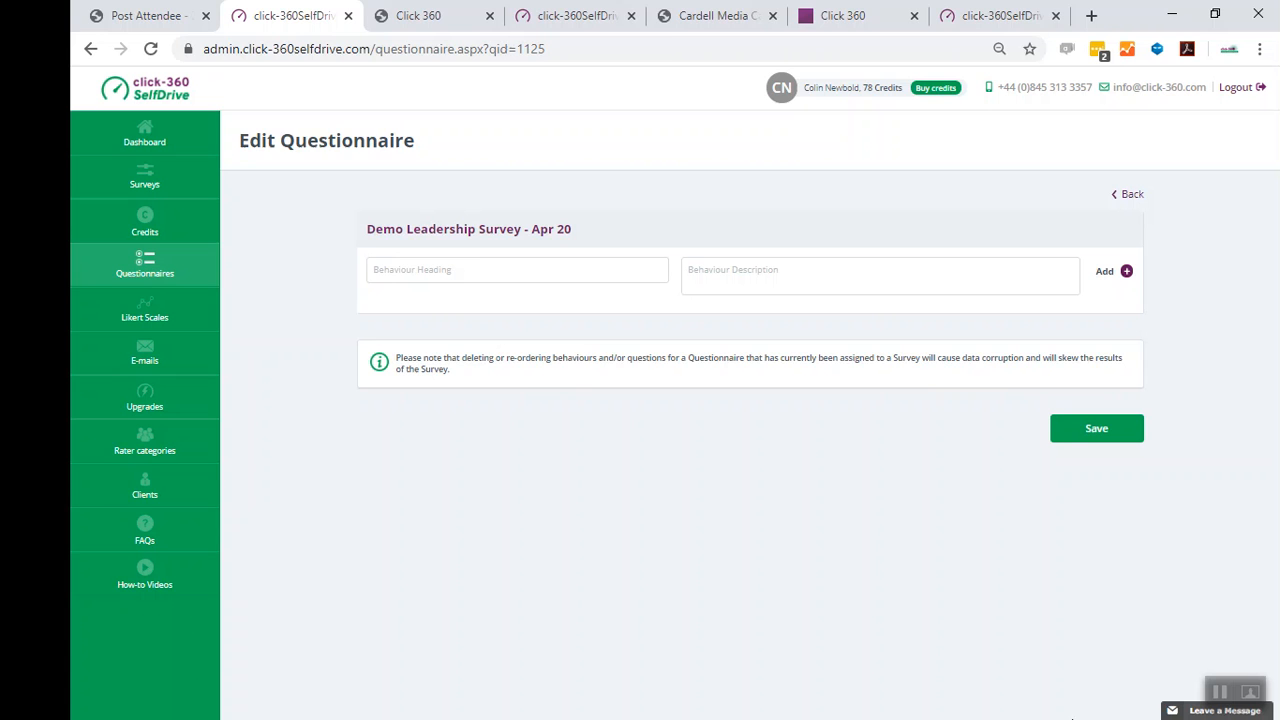
# - Copy 'Model The Way' from the spreadsheet into the first Behaviour Heading field
pyautogui.click(1222, 697)
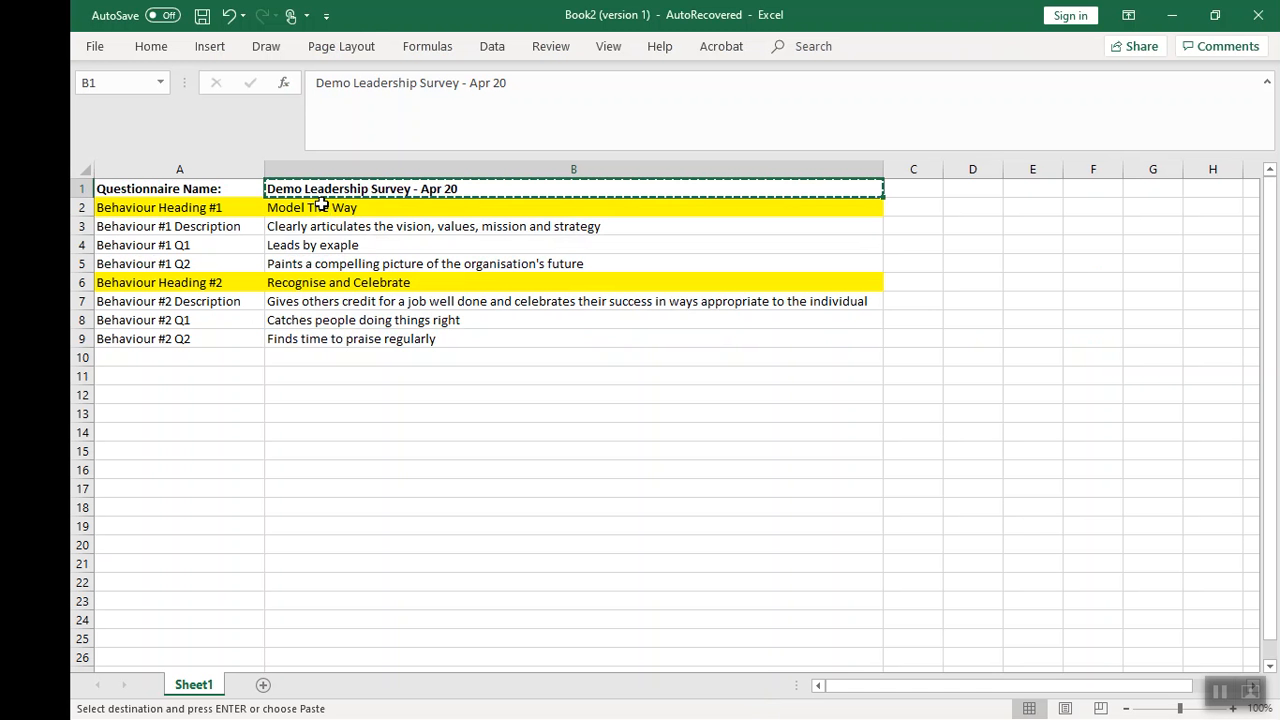
pyautogui.click(321, 206)
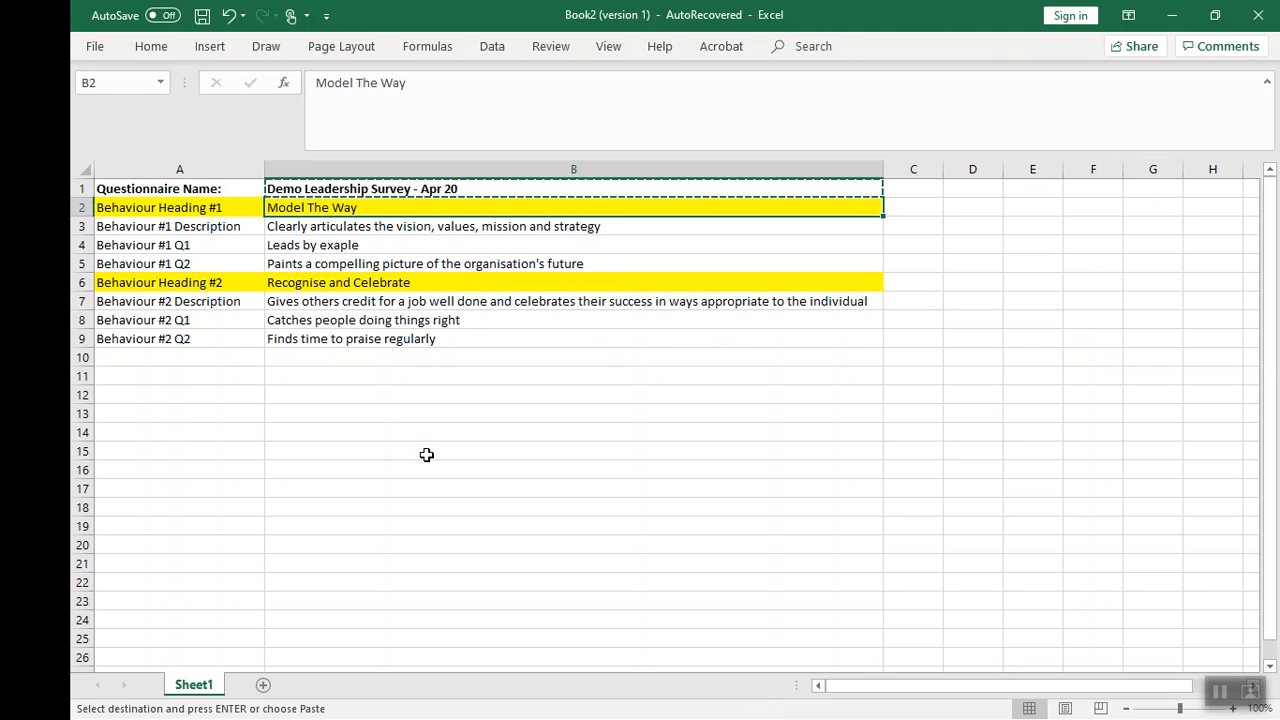
pyautogui.hotkey('ctrl', 'c')
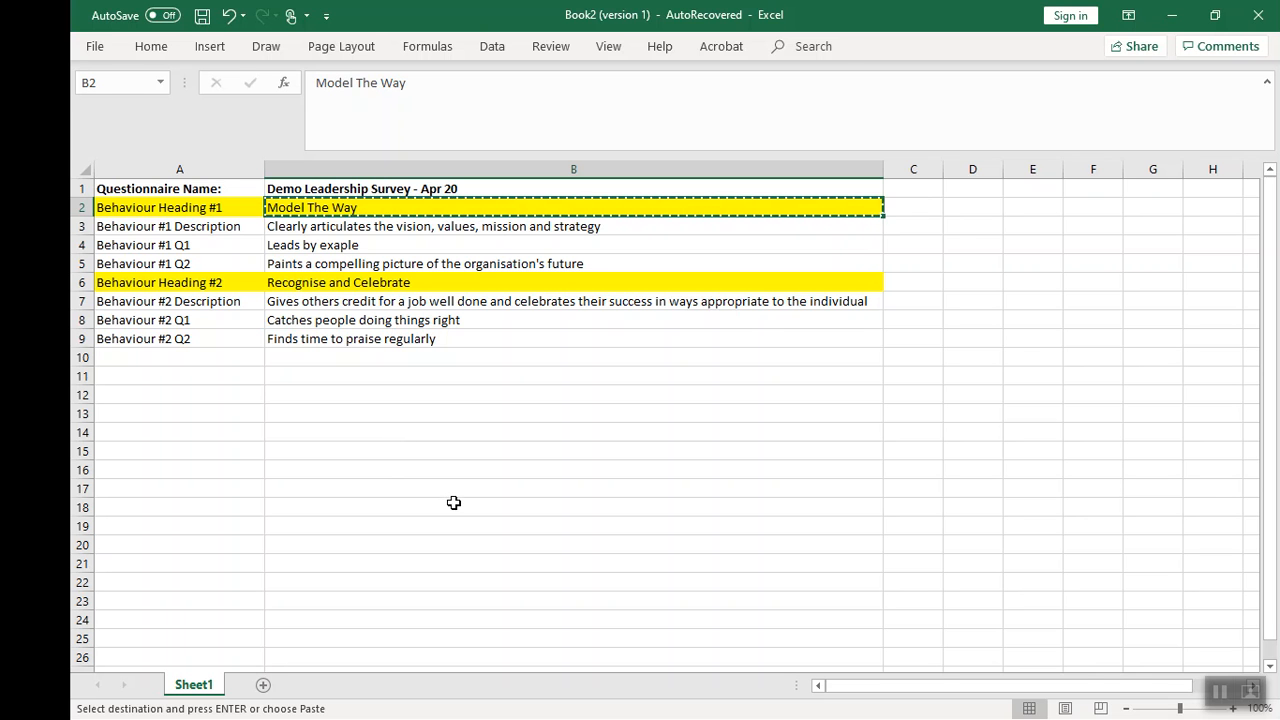
pyautogui.hotkey('alt', 'Tab')
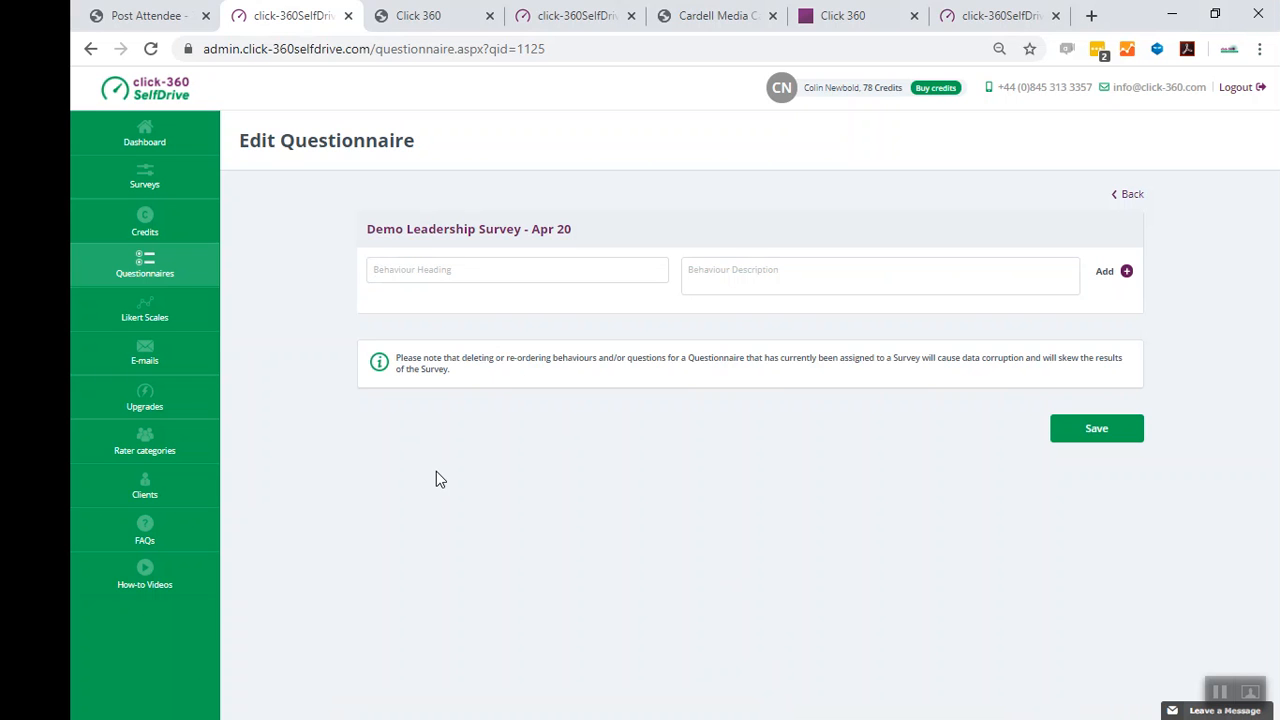
pyautogui.hotkey('ctrl', 'v')
pyautogui.hotkey('alt', 'Tab')
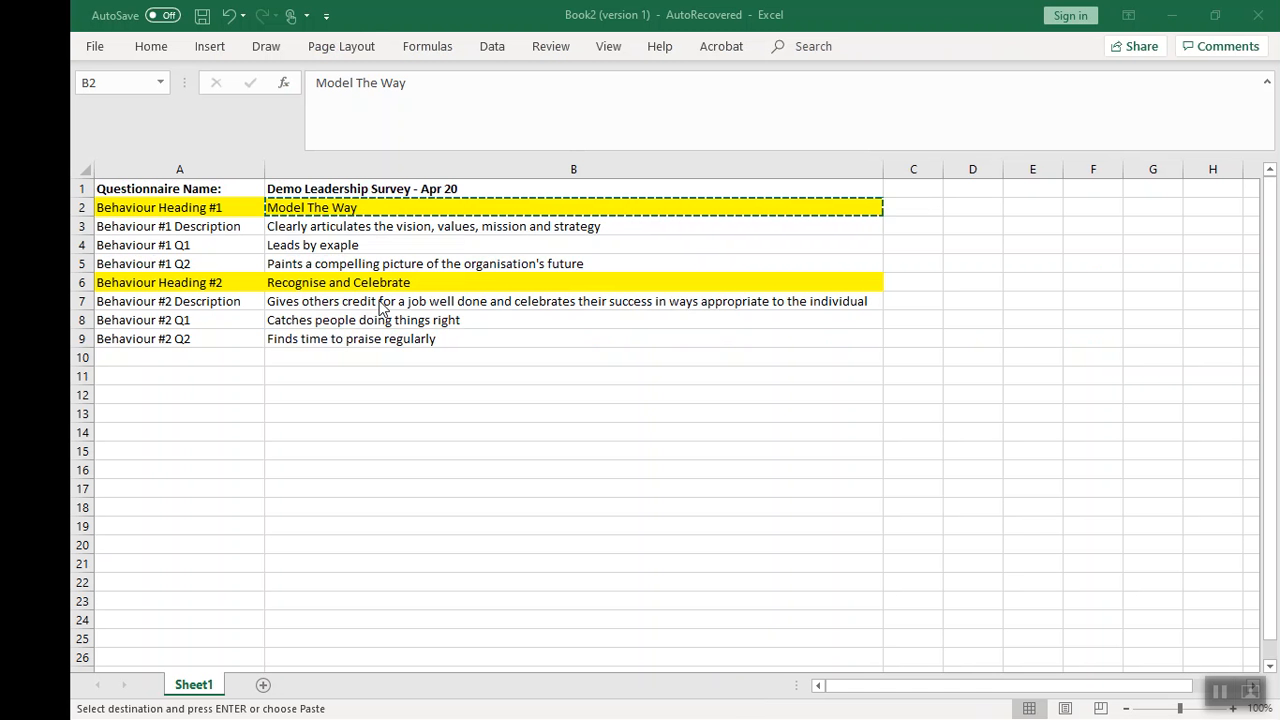
# - Paste 'Clearly articulates the vision, values, mission and strategy' as the behaviour description and save the first behaviour
pyautogui.click(297, 226)
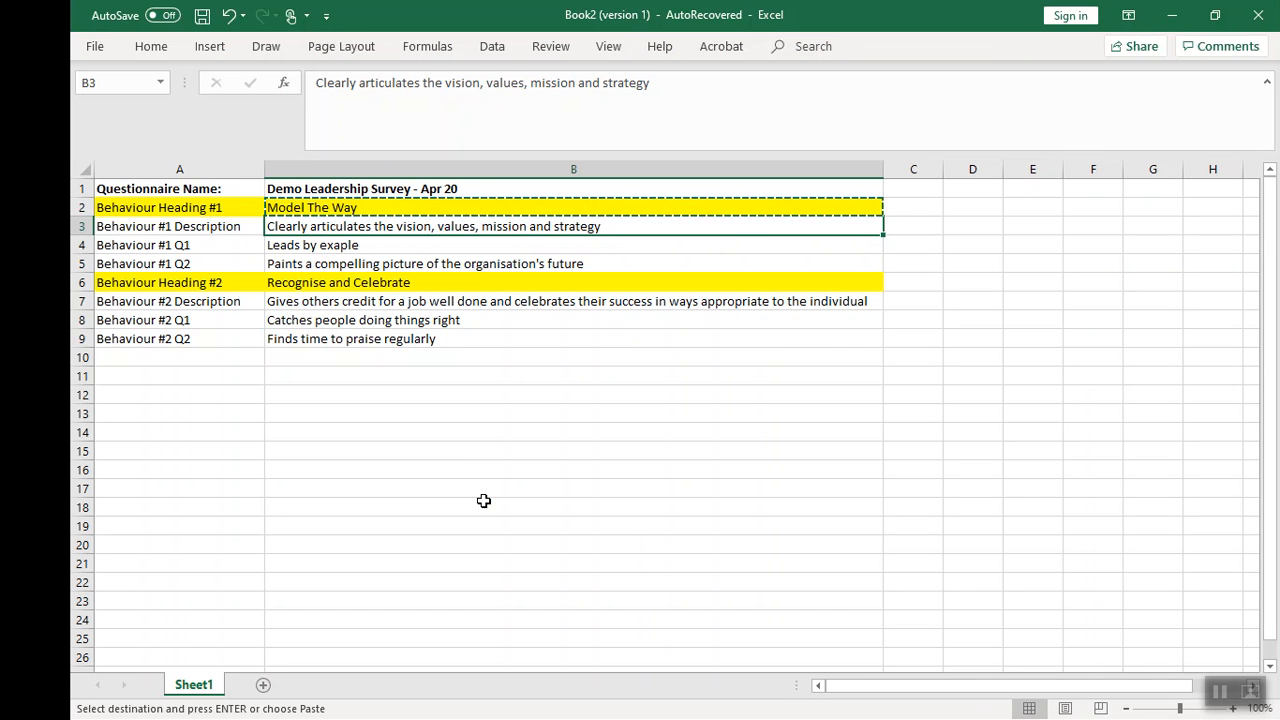
pyautogui.hotkey('ctrl', 'c')
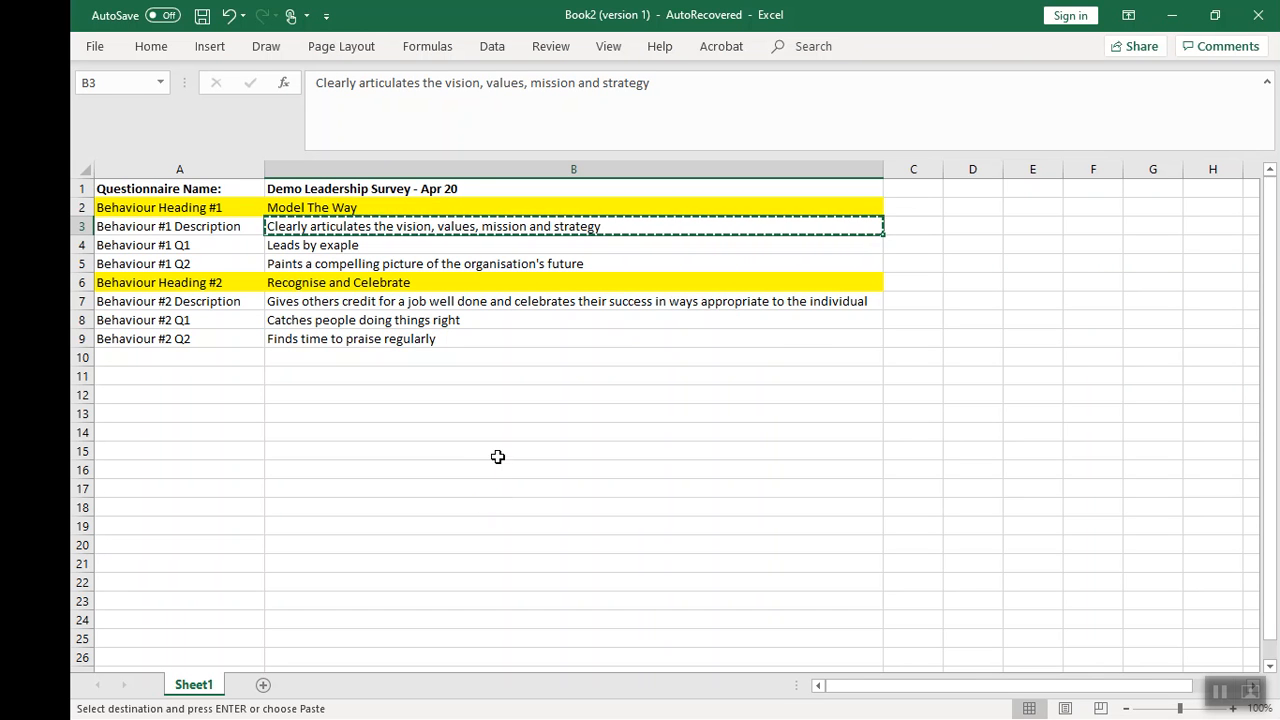
pyautogui.click(743, 713)
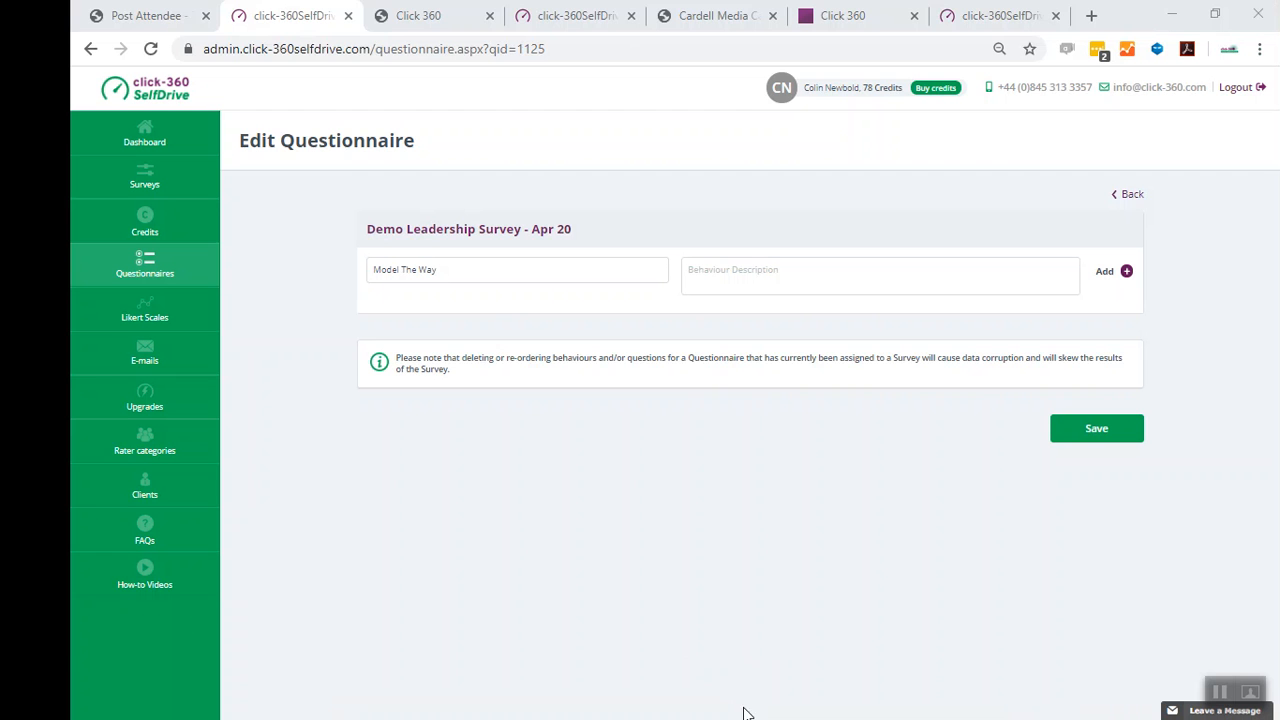
pyautogui.click(697, 272)
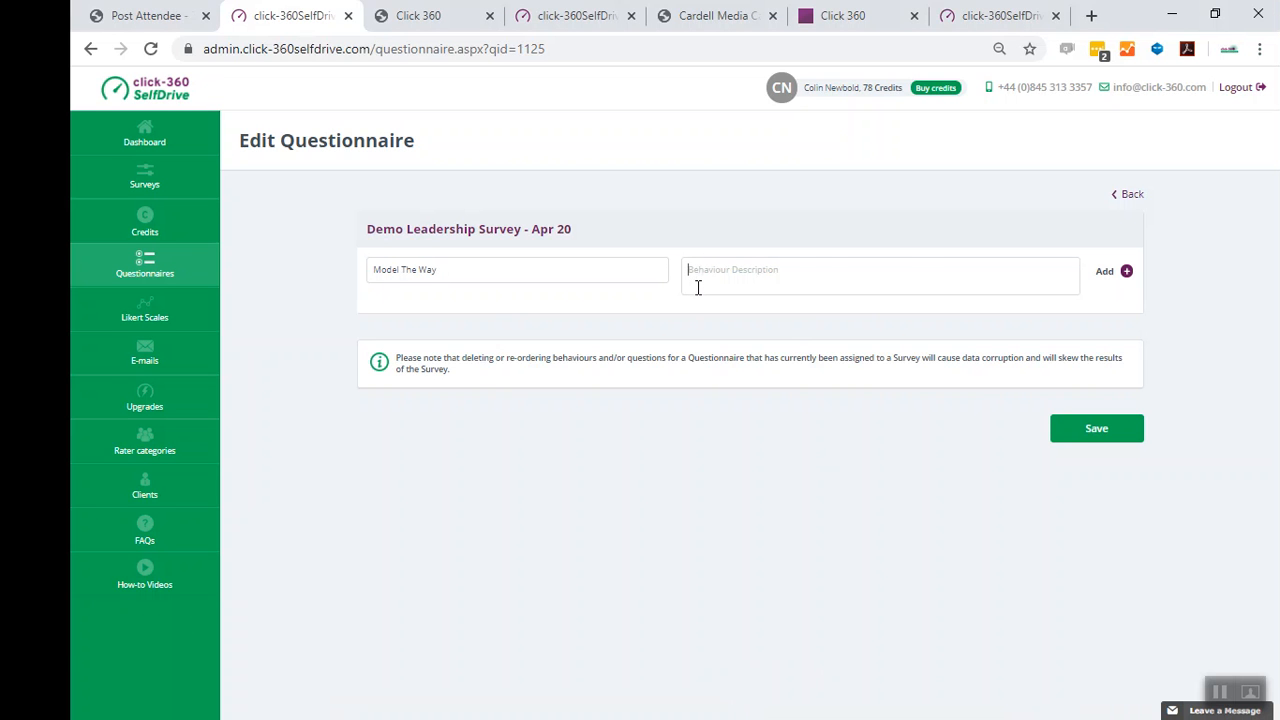
pyautogui.hotkey('ctrl', 'v')
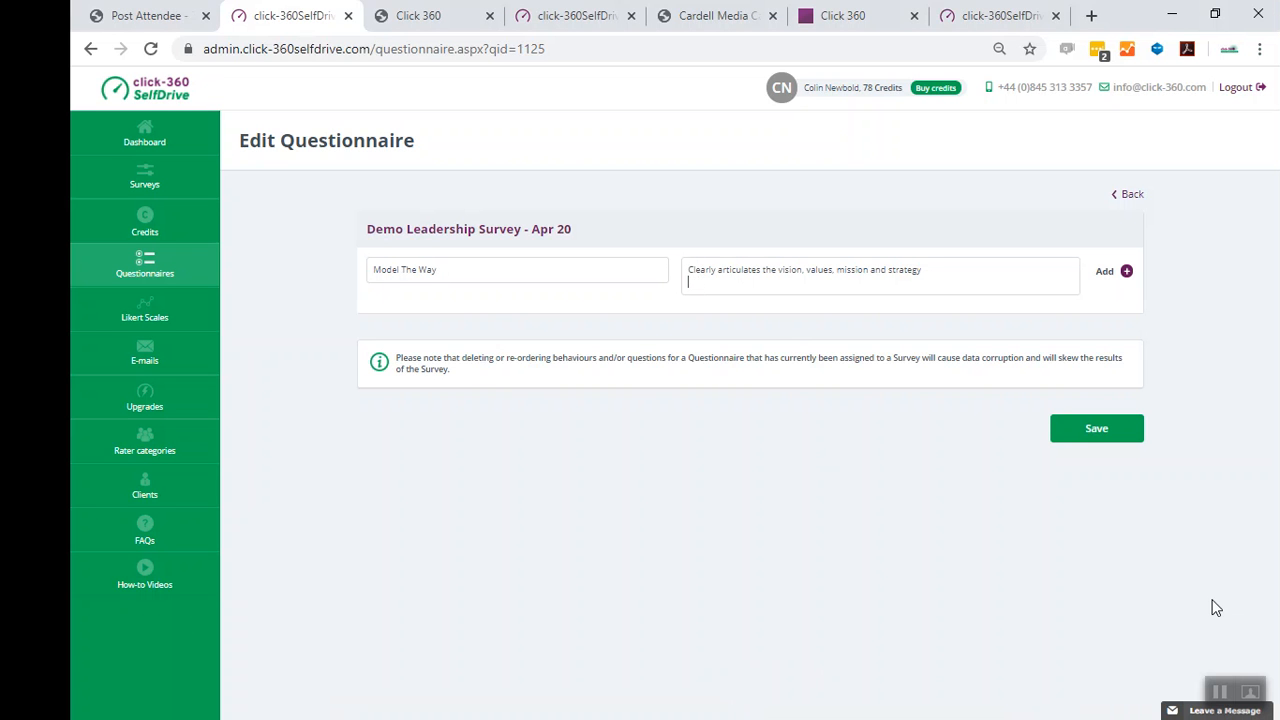
pyautogui.click(1097, 429)
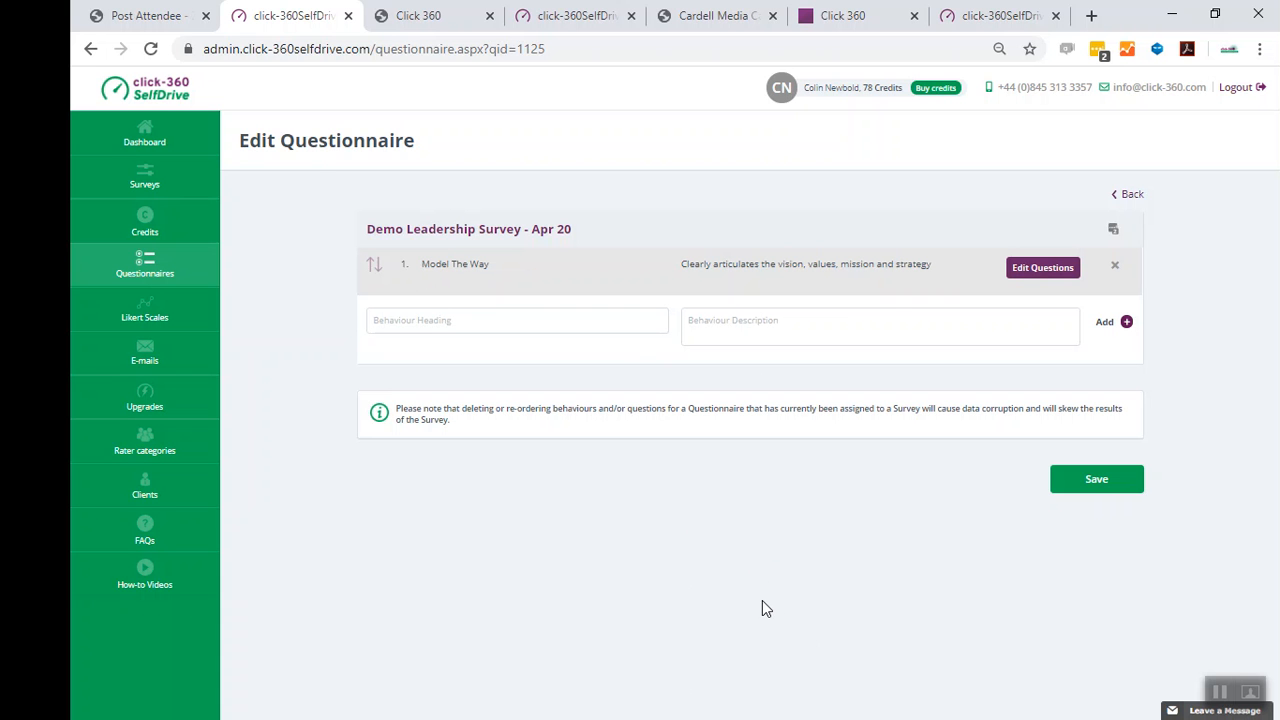
# - Copy 'Recognise and Celebrate' from the spreadsheet into the next Behaviour Heading field
pyautogui.click(1219, 693)
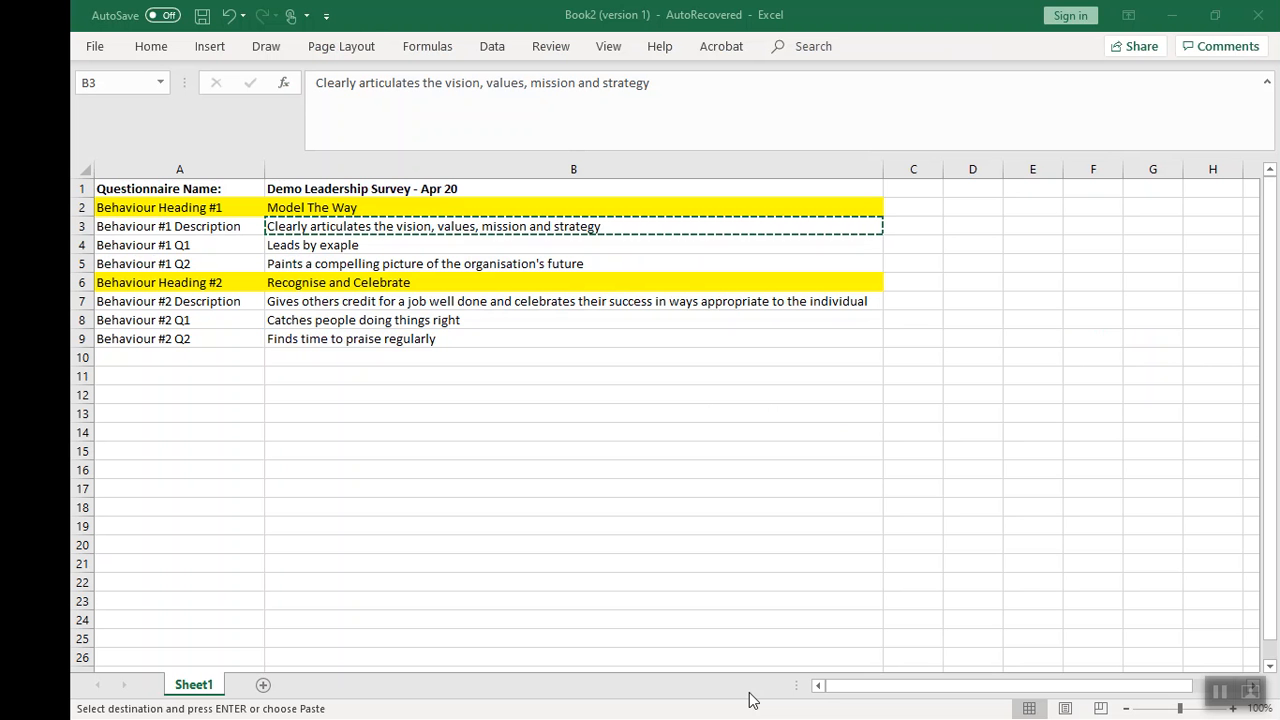
pyautogui.click(301, 282)
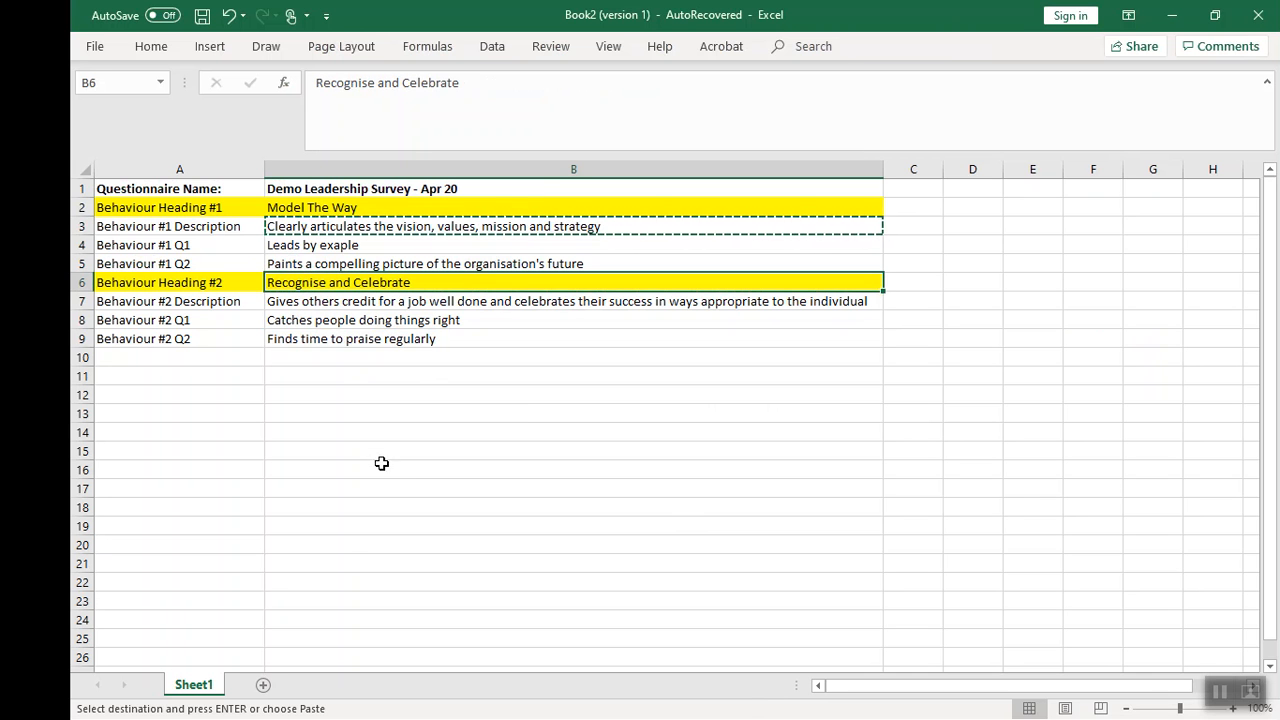
pyautogui.hotkey('ctrl', 'c')
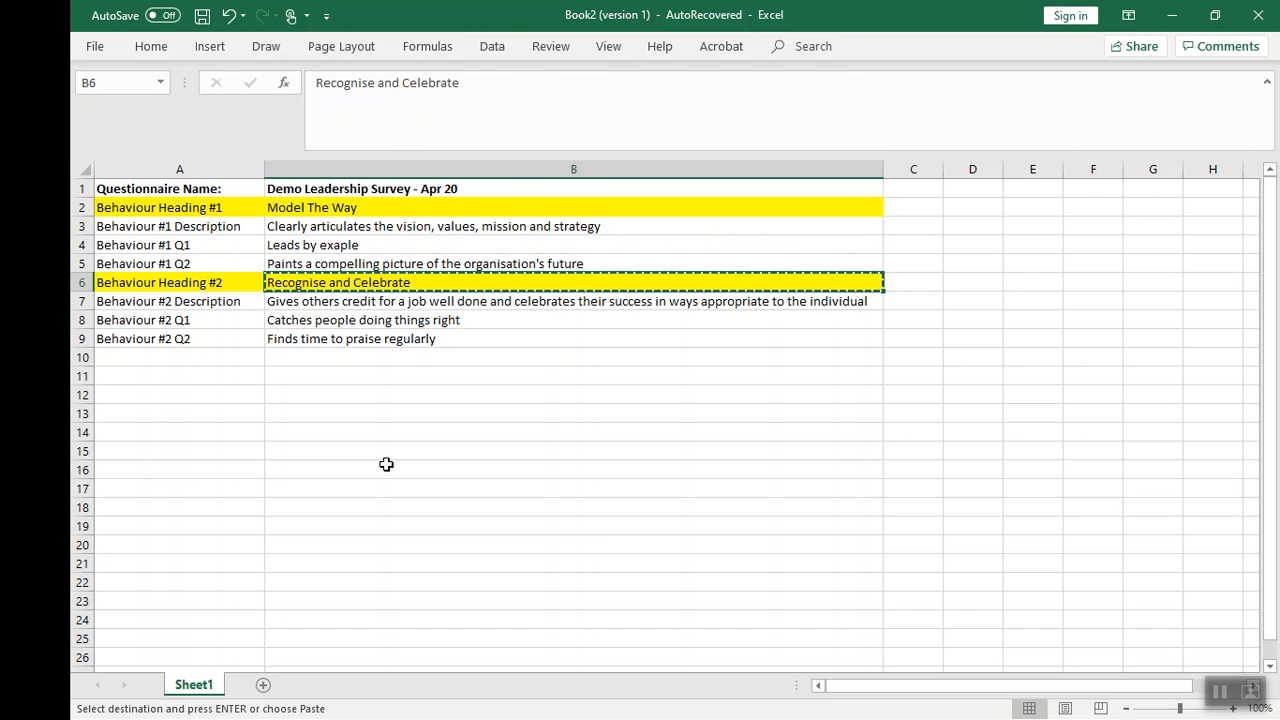
pyautogui.hotkey('alt', 'Tab')
pyautogui.hotkey('alt', 'Tab')
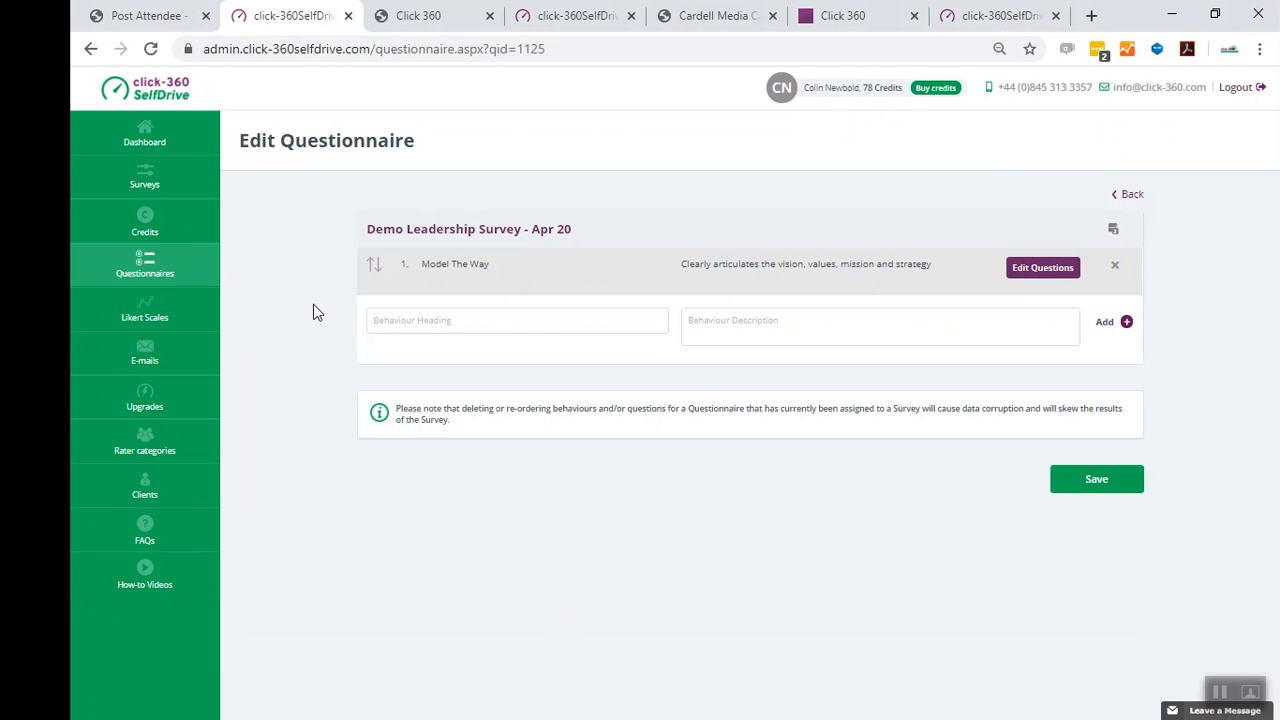
pyautogui.hotkey('ctrl', 'v')
pyautogui.hotkey('alt', 'Tab')
pyautogui.hotkey('alt', 'Tab')
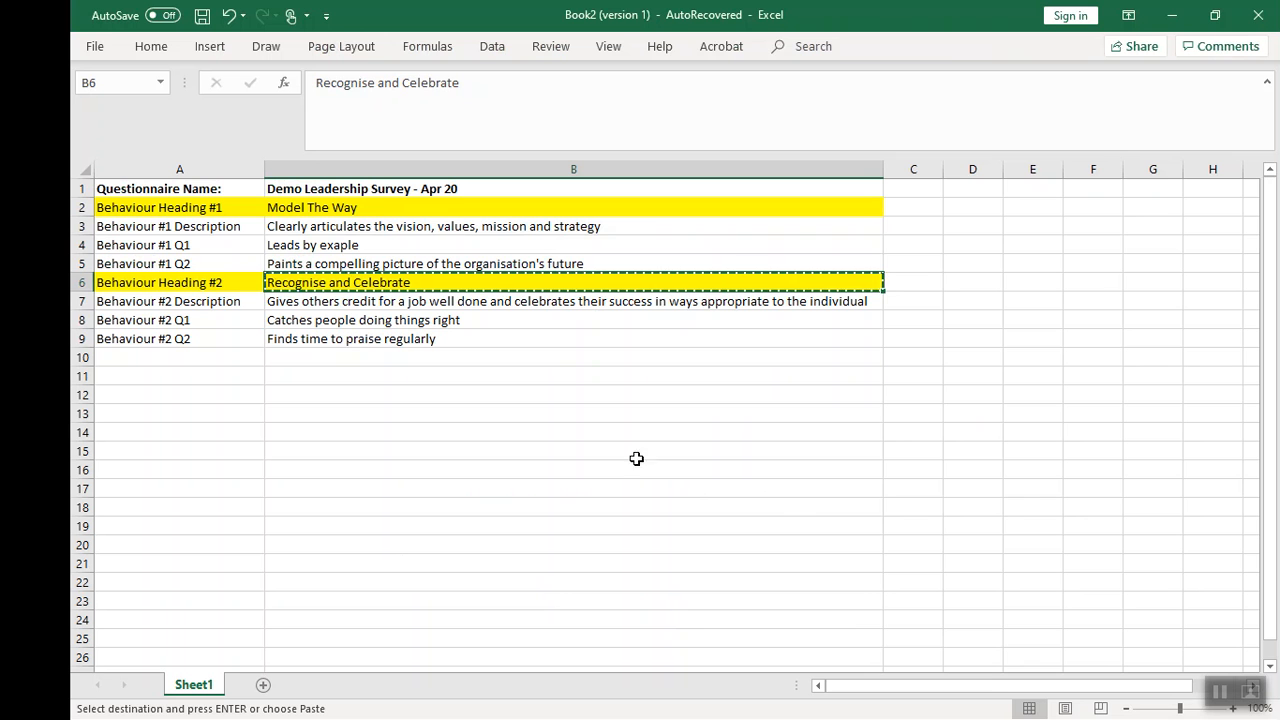
# - Copy the second behaviour's description from the spreadsheet, paste it into the Behaviour Description field and add the 'Recognise and Celebrate' behaviour
pyautogui.click(314, 307)
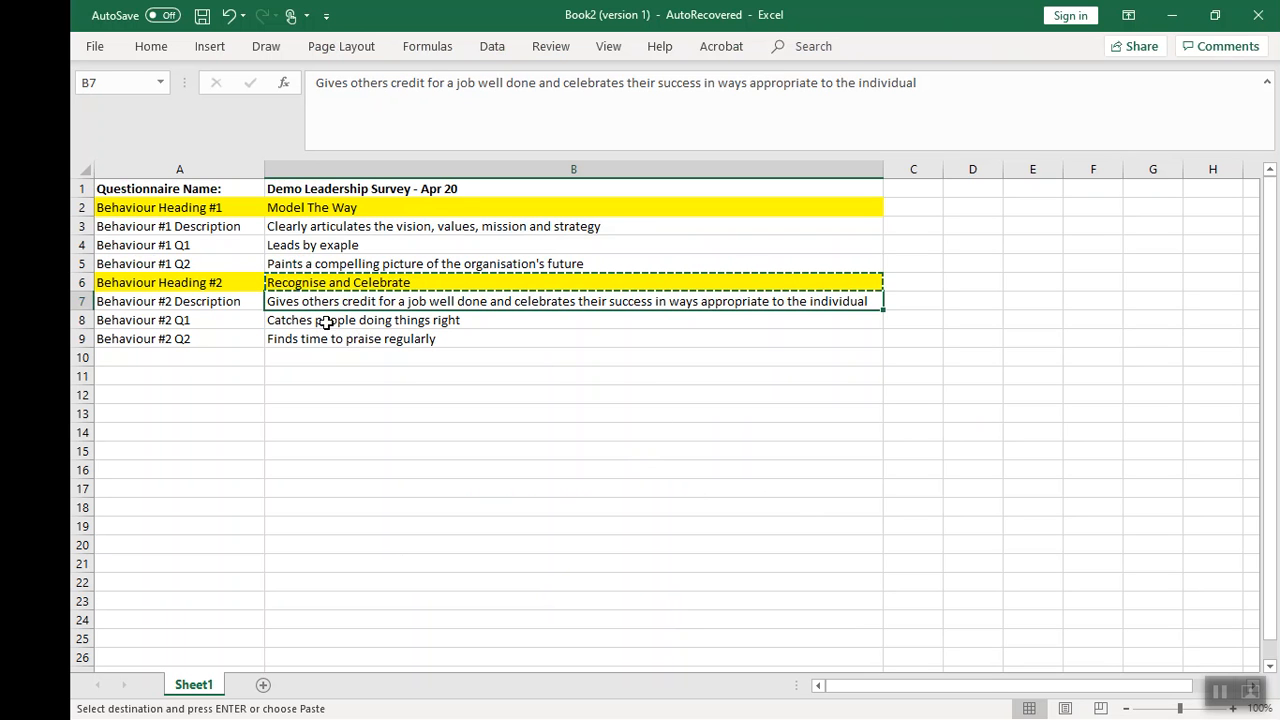
pyautogui.hotkey('ctrl', 'c')
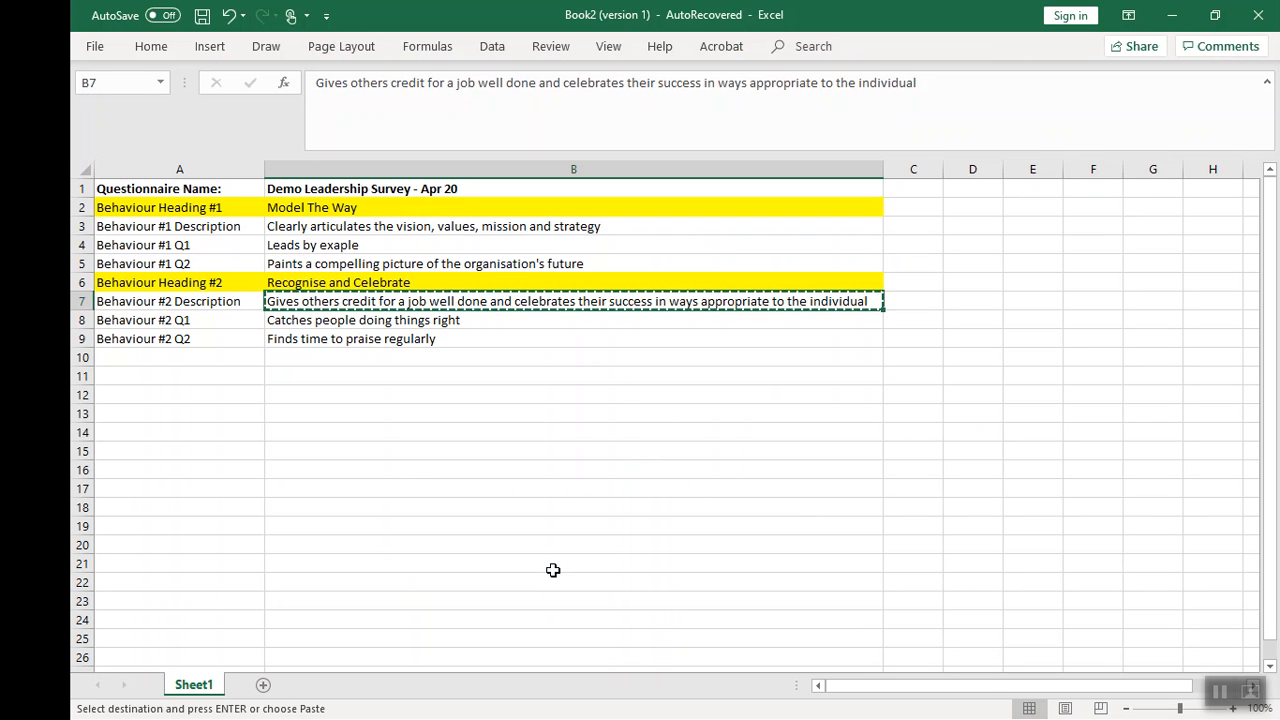
pyautogui.hotkey('alt', 'Tab')
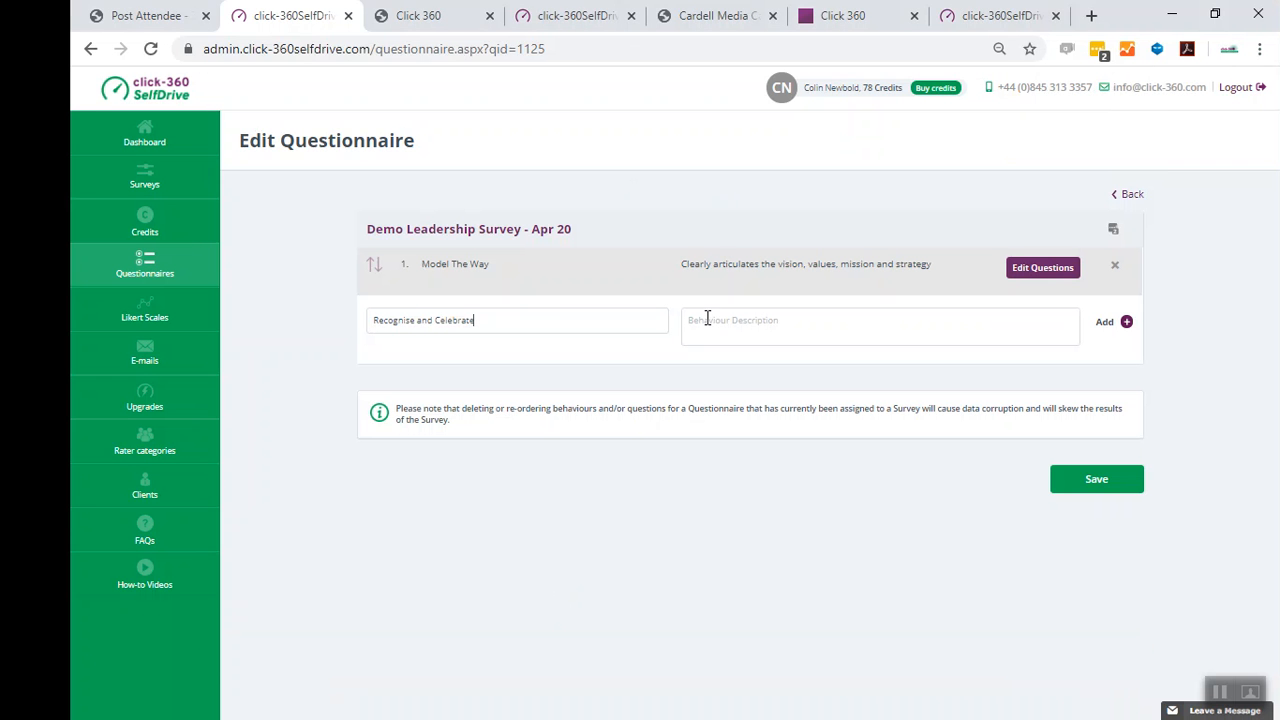
pyautogui.hotkey('ctrl', 'v')
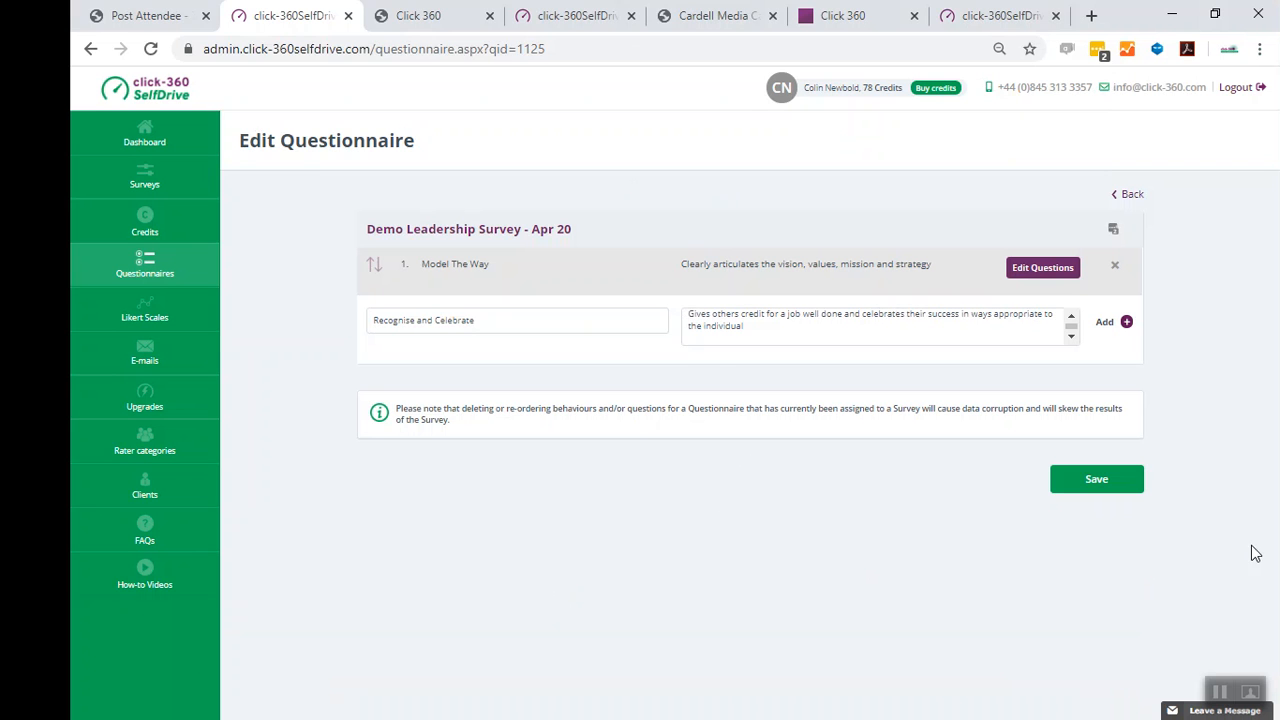
pyautogui.click(1072, 487)
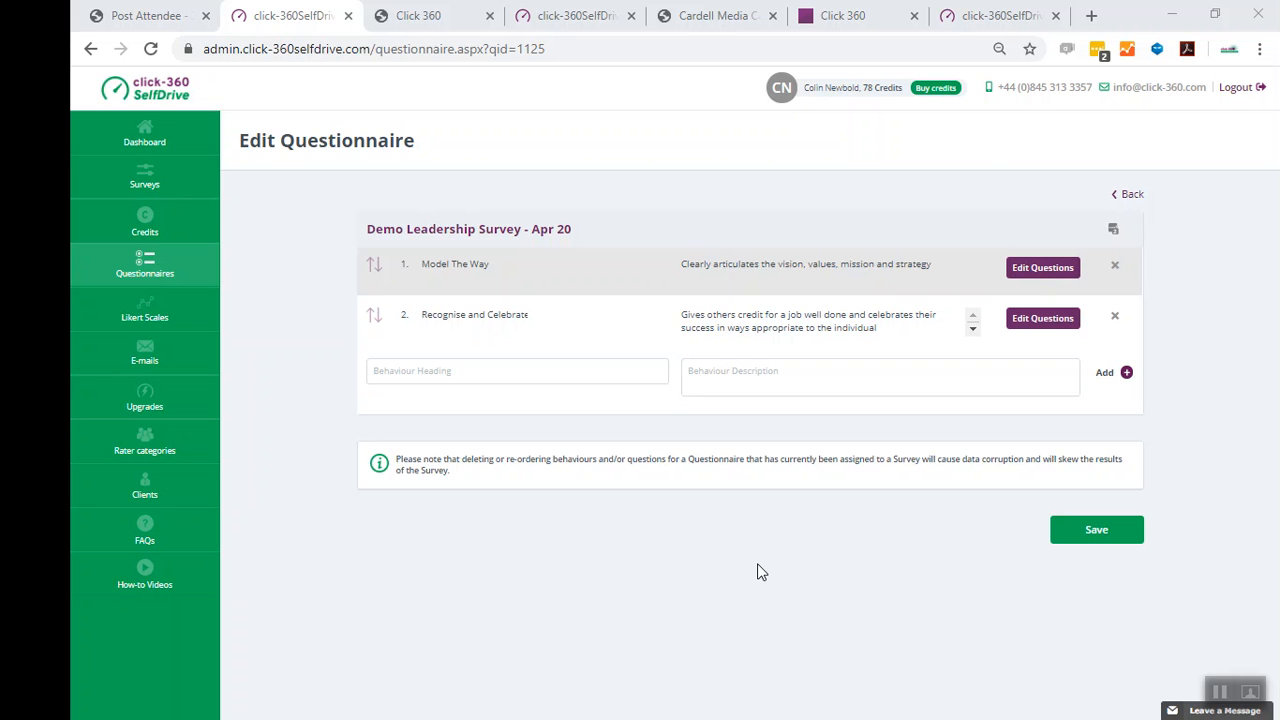
# - Open the questions for 'Model The Way' and paste 'Leads by exaple' from the spreadsheet as its first question
pyautogui.click(1041, 270)
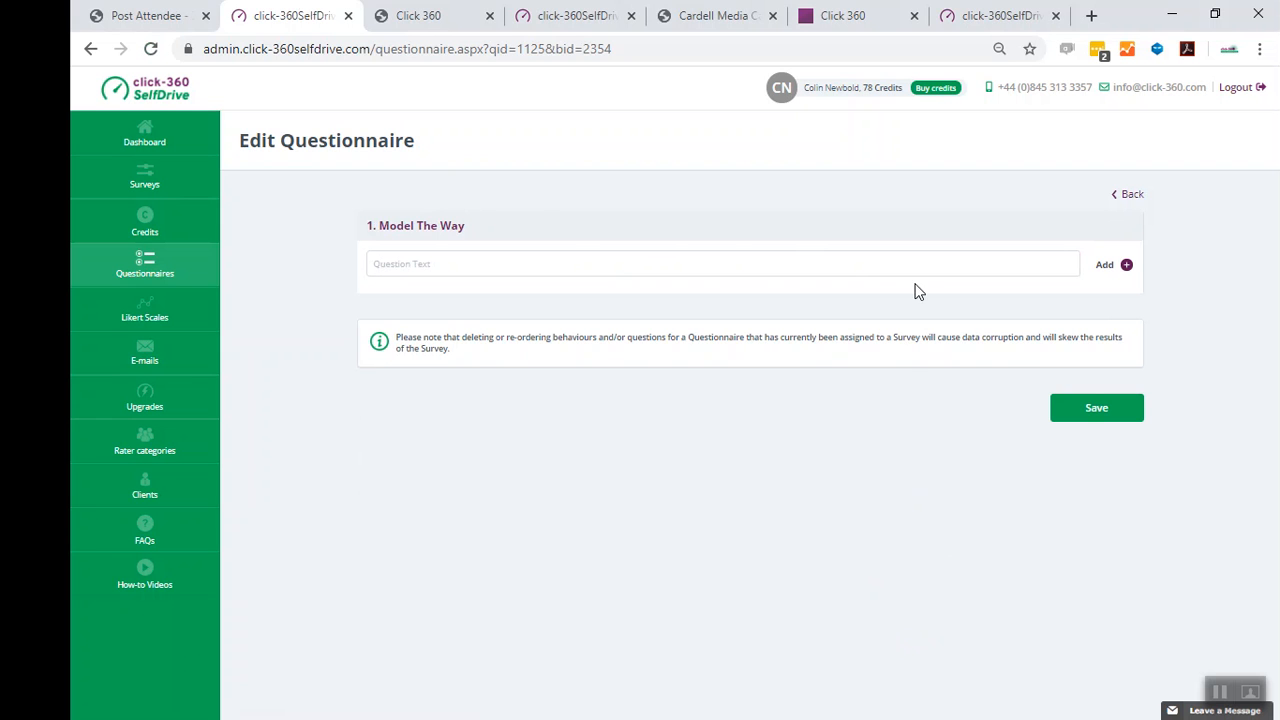
pyautogui.click(1219, 693)
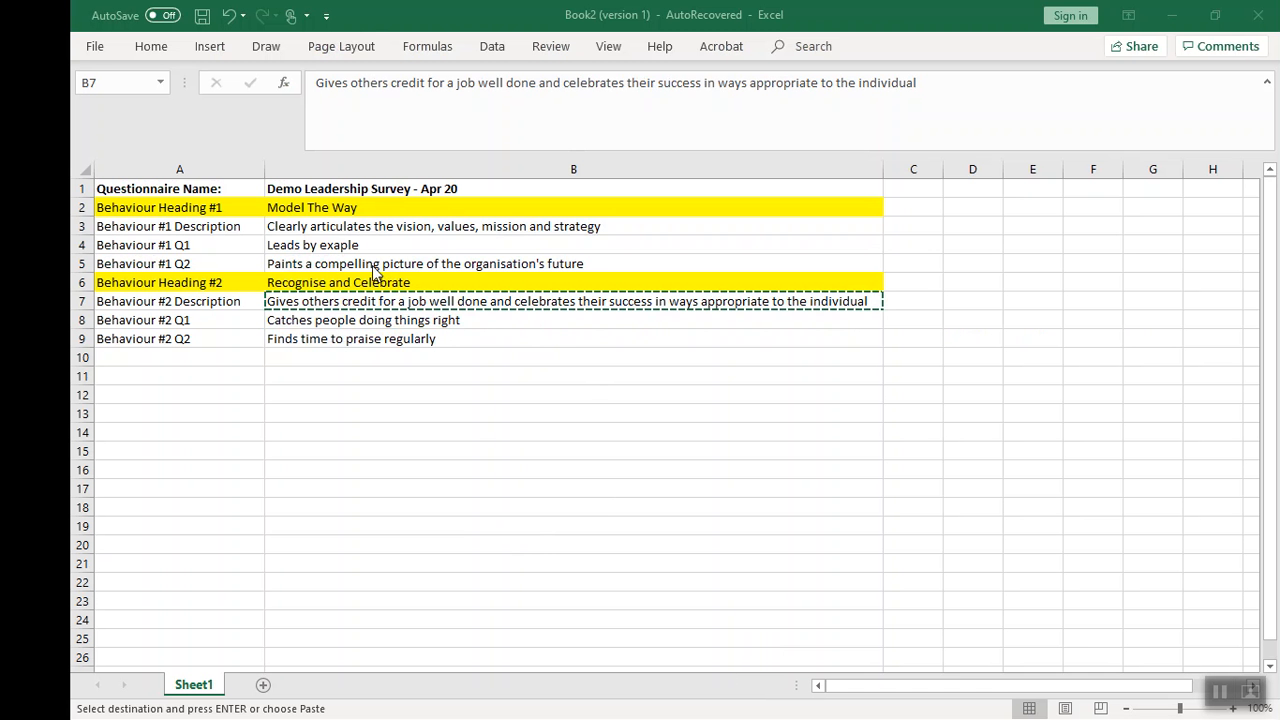
pyautogui.click(290, 250)
pyautogui.hotkey('ctrl', 'c')
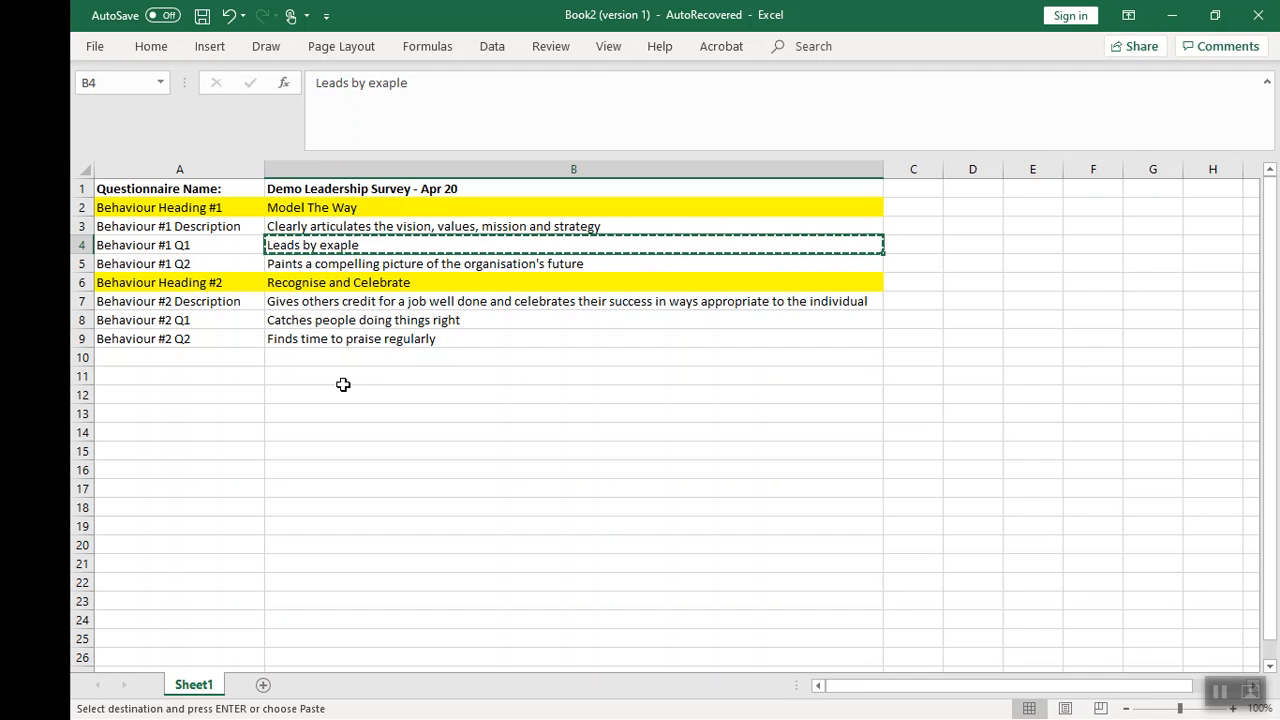
pyautogui.hotkey('alt', 'Tab')
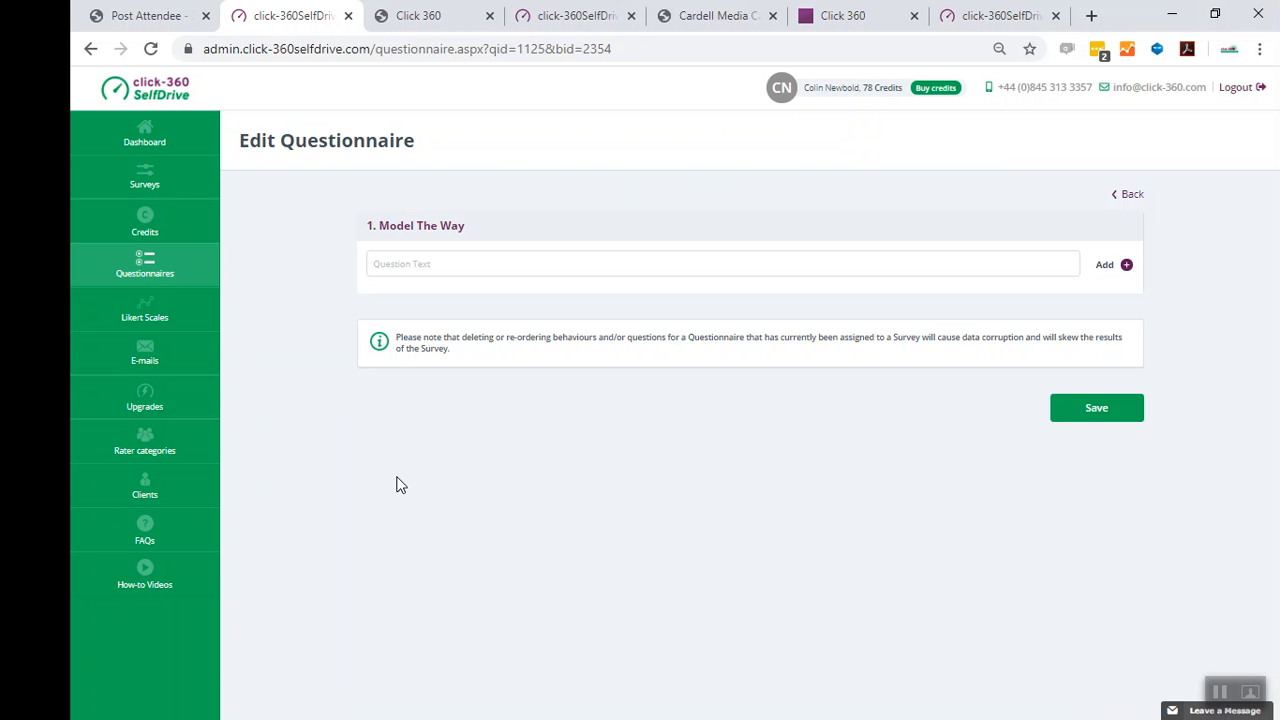
pyautogui.click(391, 268)
pyautogui.hotkey('ctrl', 'v')
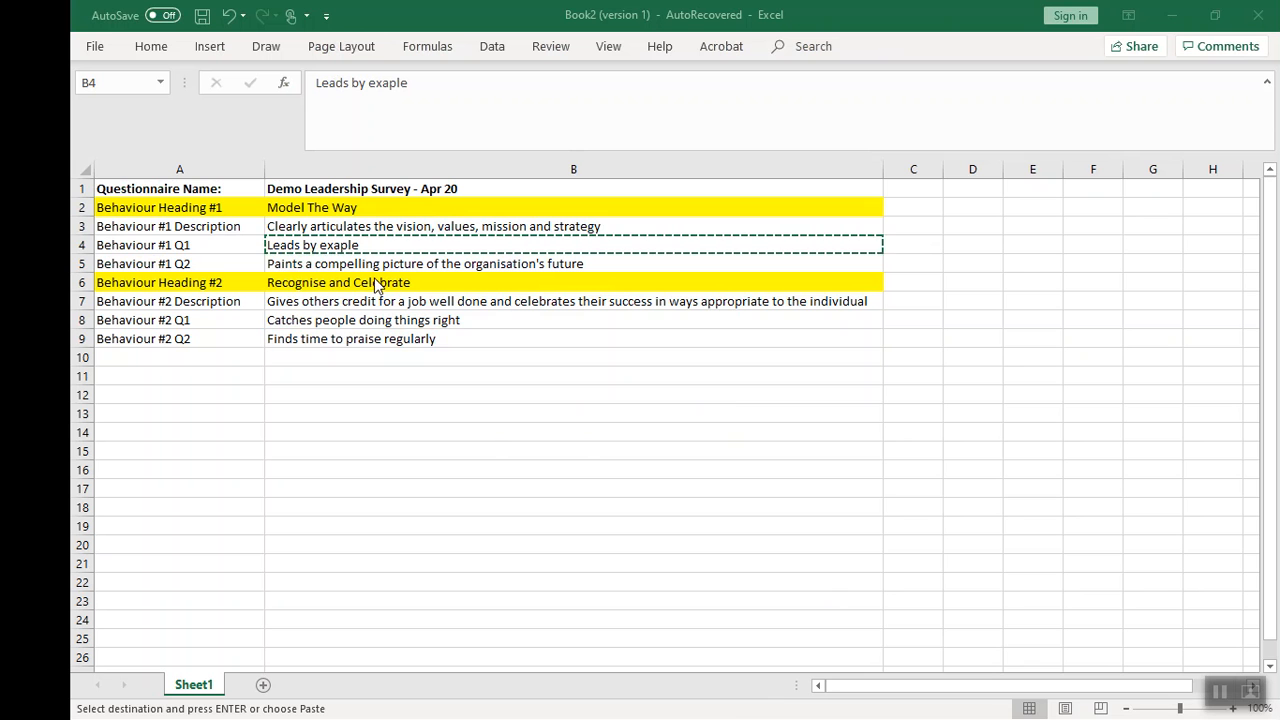
# - Copy 'Paints a compelling picture of the organisation's future' from the spreadsheet, add it as the second question, and save
pyautogui.click(291, 263)
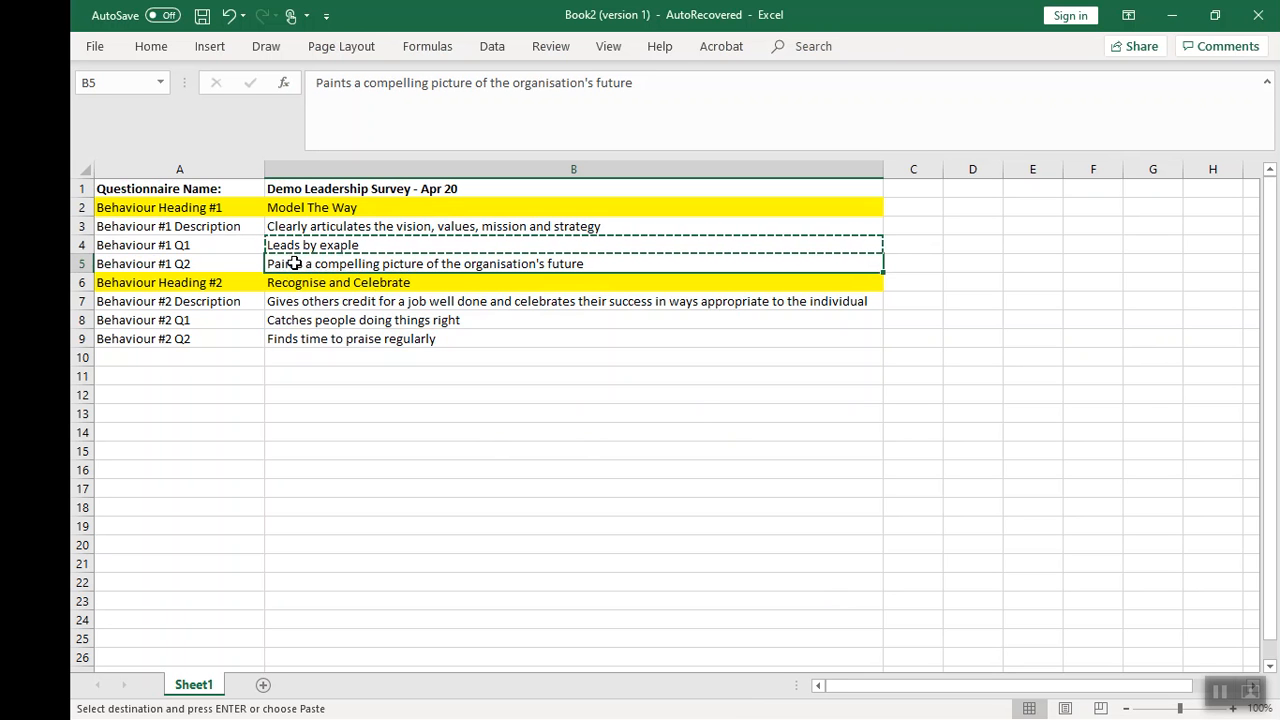
pyautogui.hotkey('ctrl', 'c')
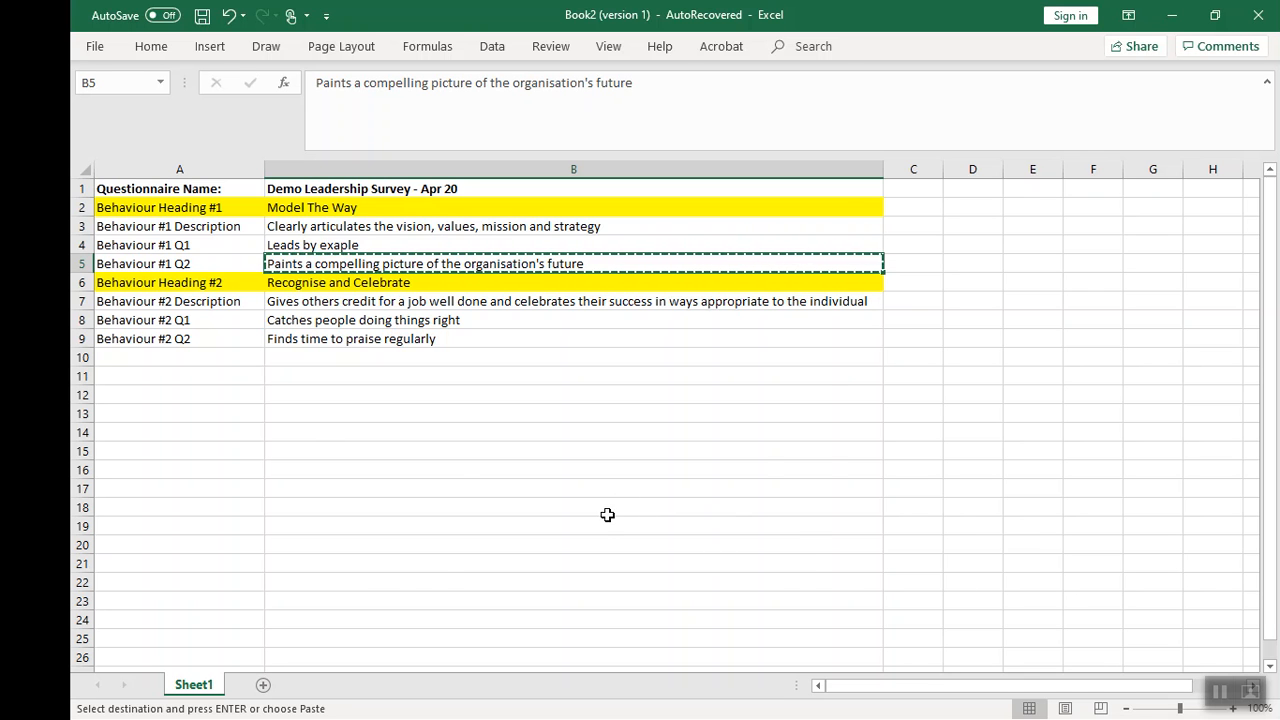
pyautogui.hotkey('alt', 'Tab')
pyautogui.hotkey('alt', 'Tab')
pyautogui.hotkey('alt', 'Tab')
pyautogui.hotkey('alt', 'Tab')
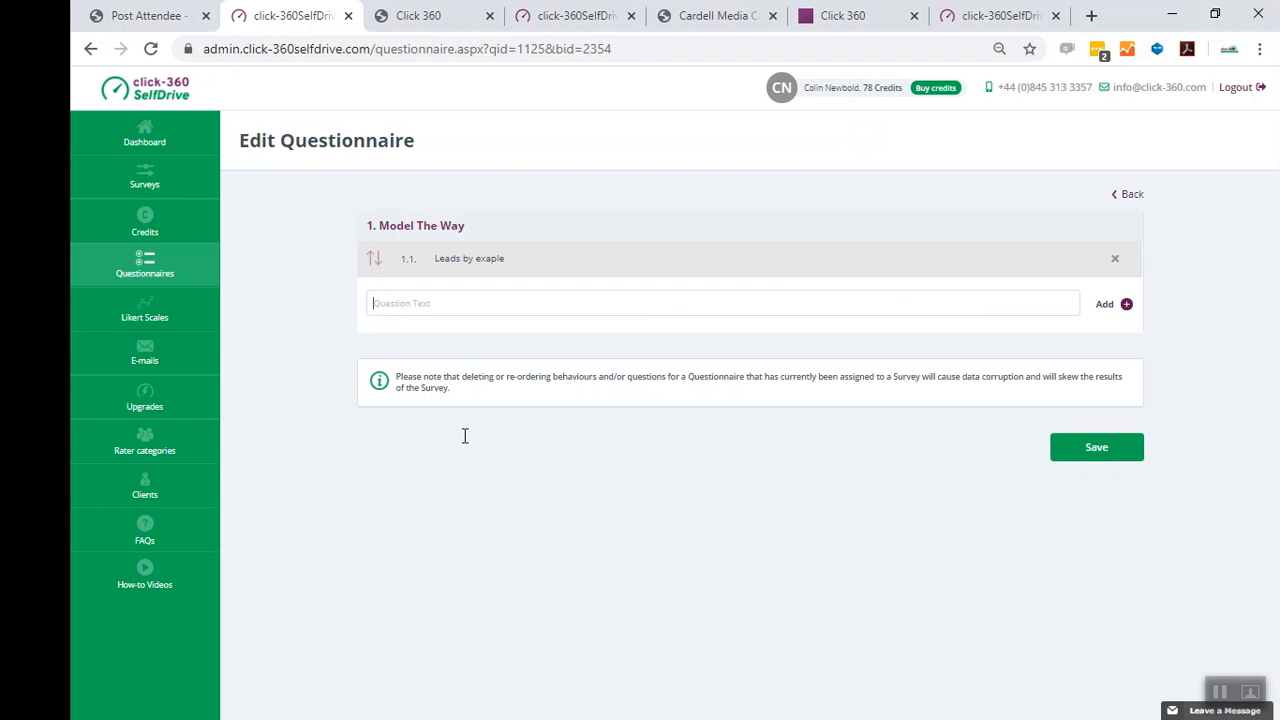
pyautogui.hotkey('ctrl', 'v')
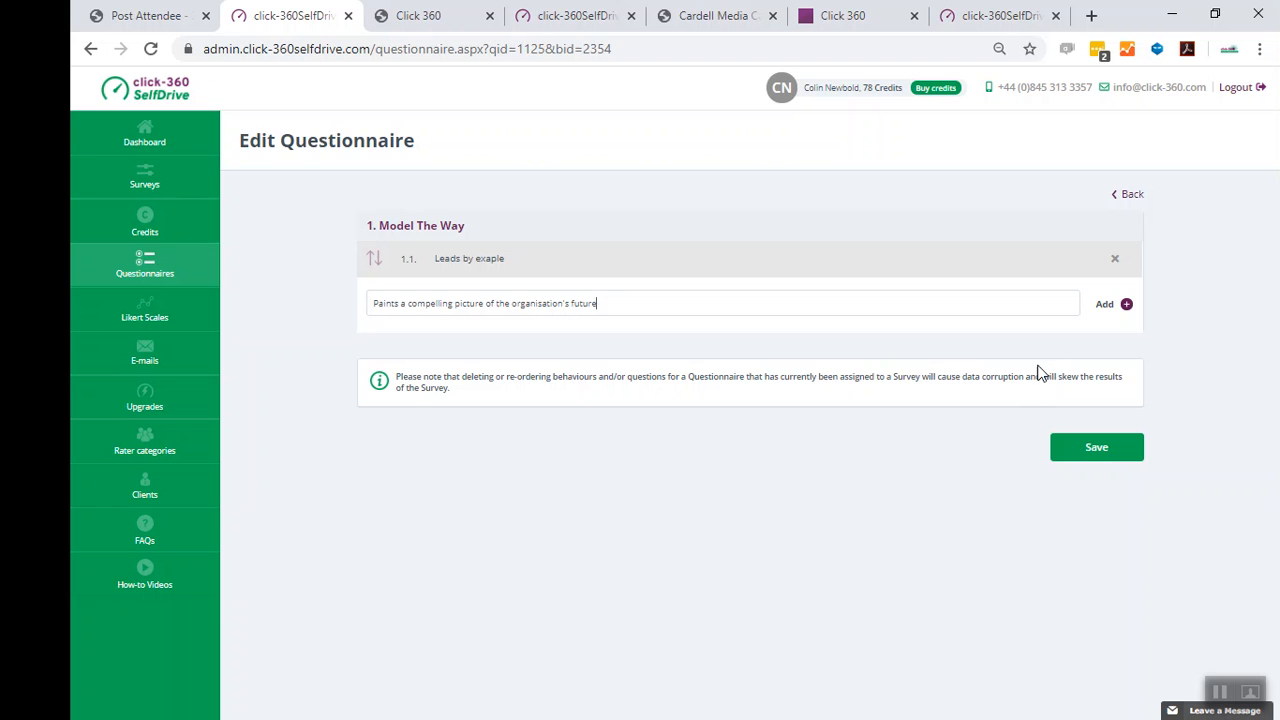
pyautogui.click(1102, 304)
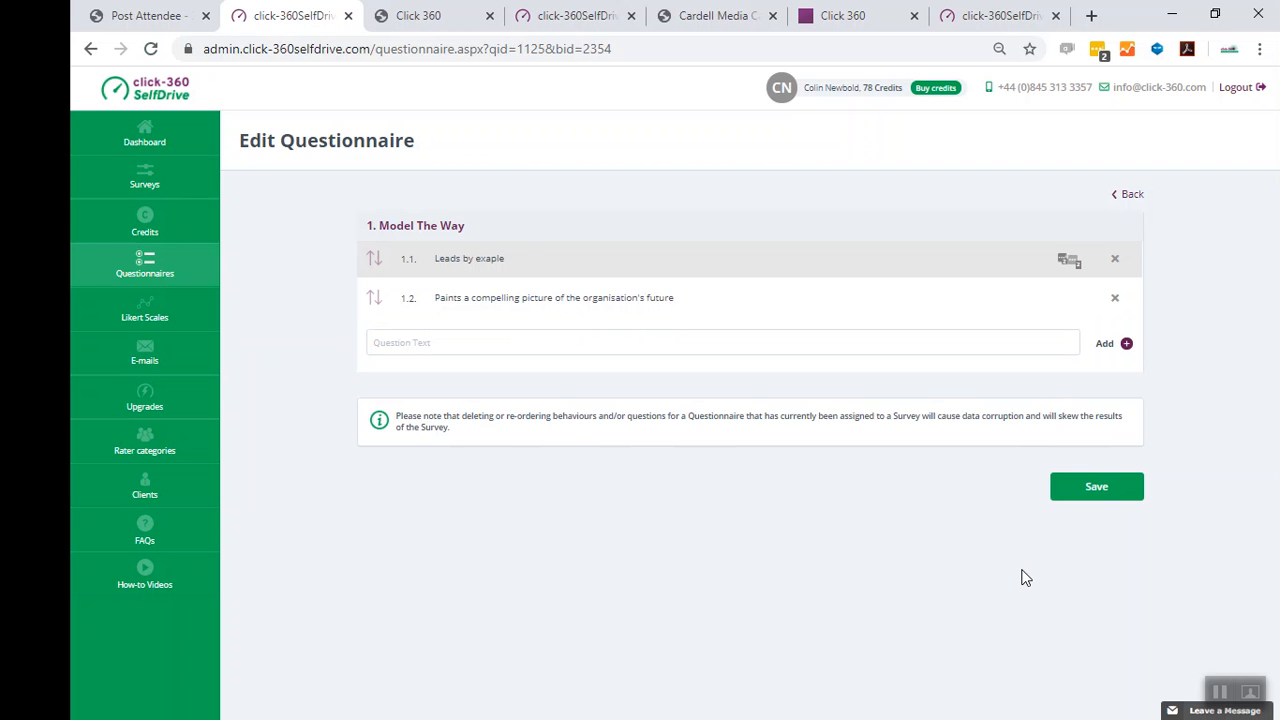
pyautogui.click(1093, 490)
# - Go back, open the questions for 'Recognise and Celebrate', and add 'Catches people doing things right' copied from the spreadsheet
pyautogui.click(1136, 198)
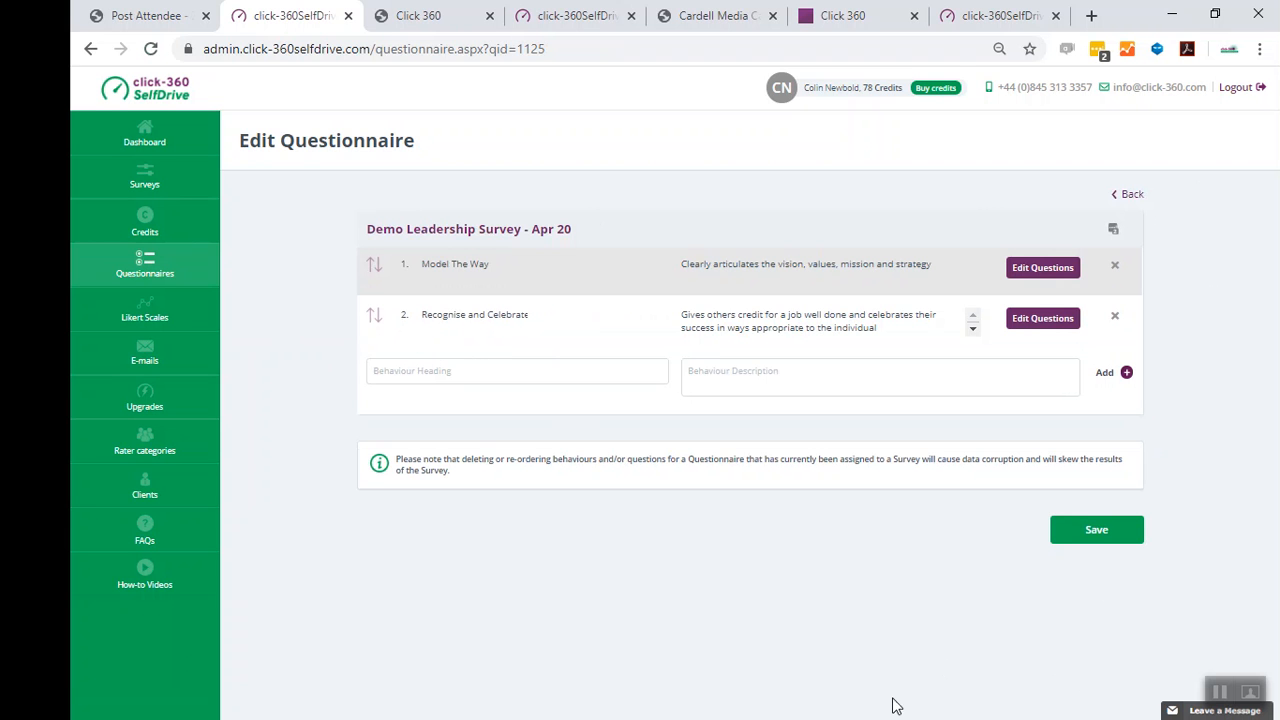
pyautogui.click(1043, 320)
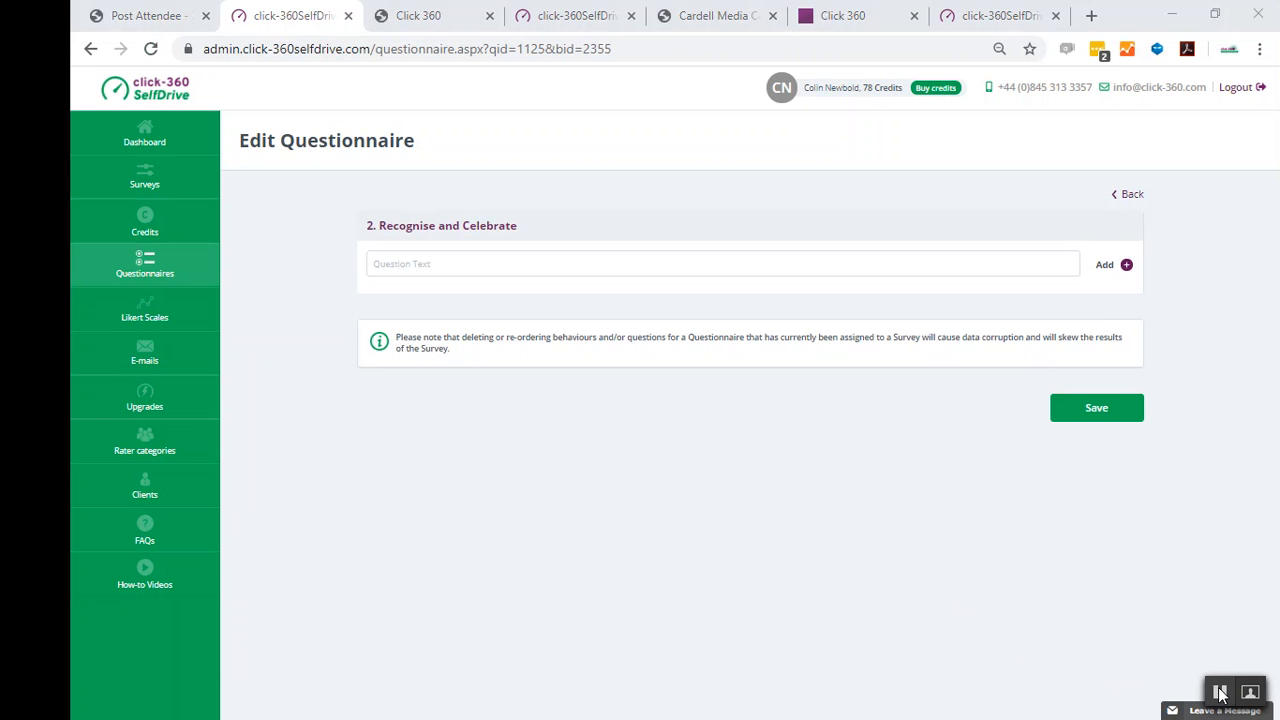
pyautogui.click(1220, 693)
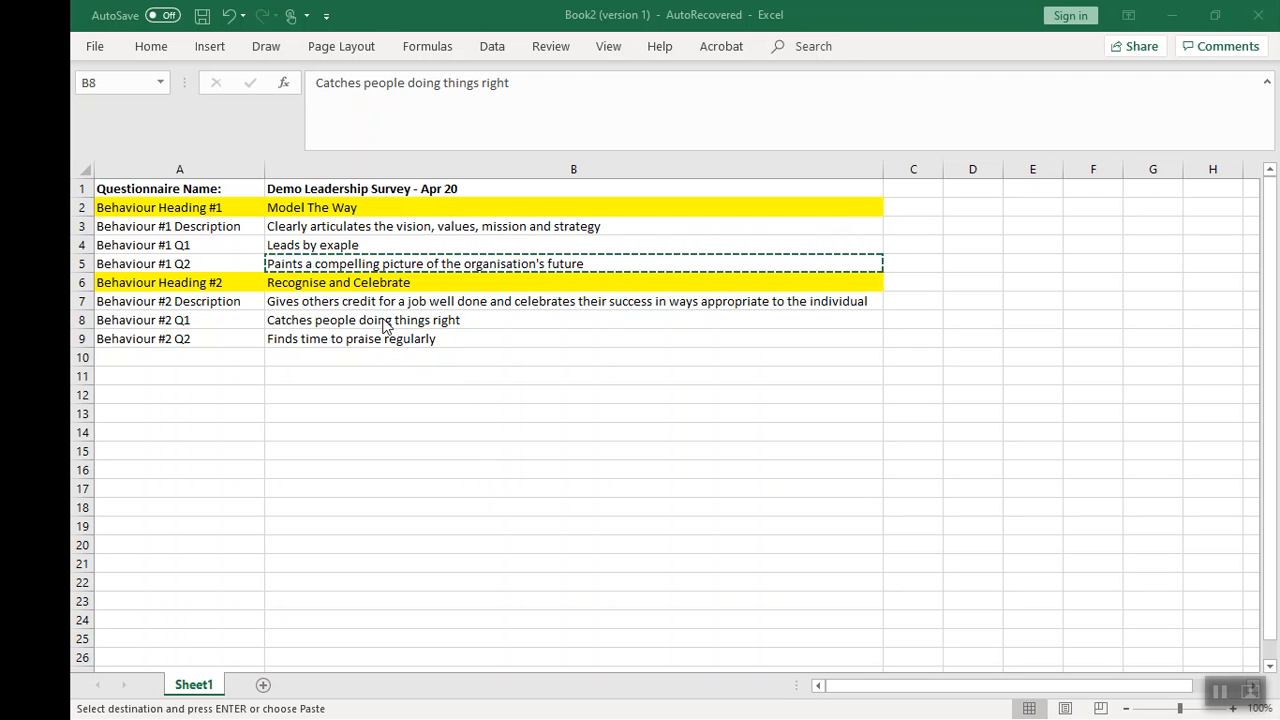
pyautogui.click(383, 325)
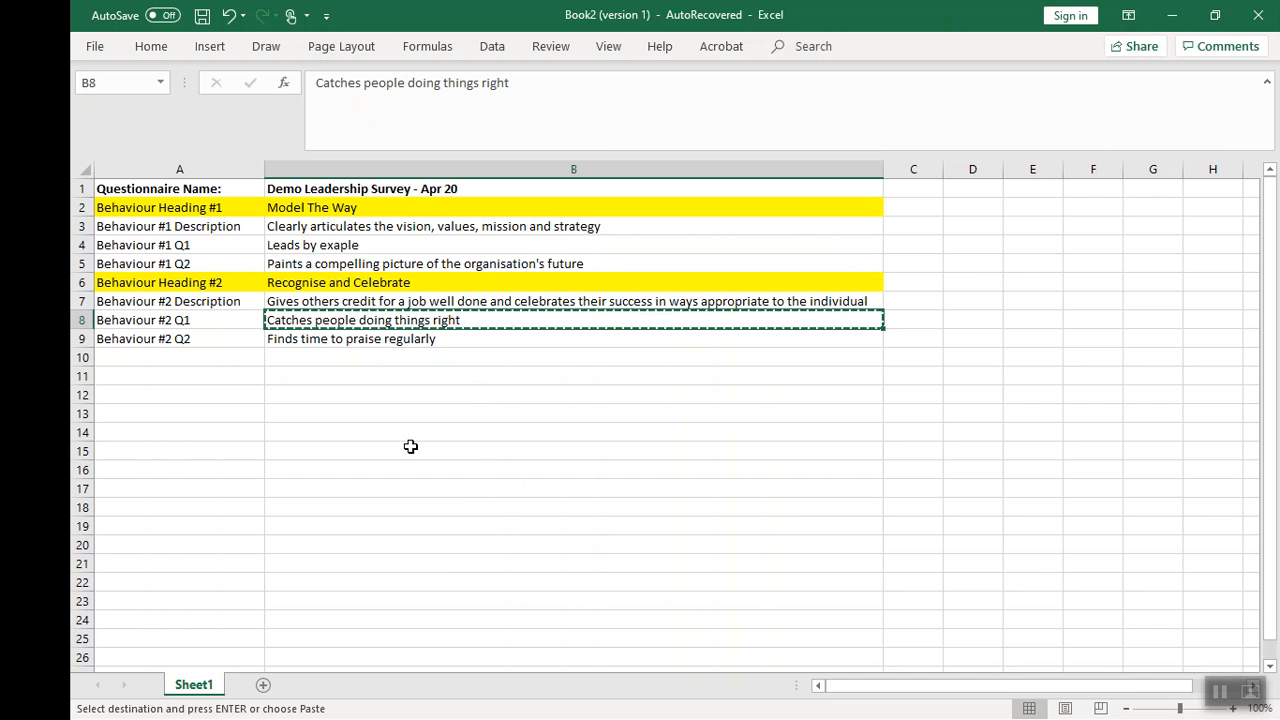
pyautogui.hotkey('alt', 'Tab')
pyautogui.hotkey('alt', 'Tab')
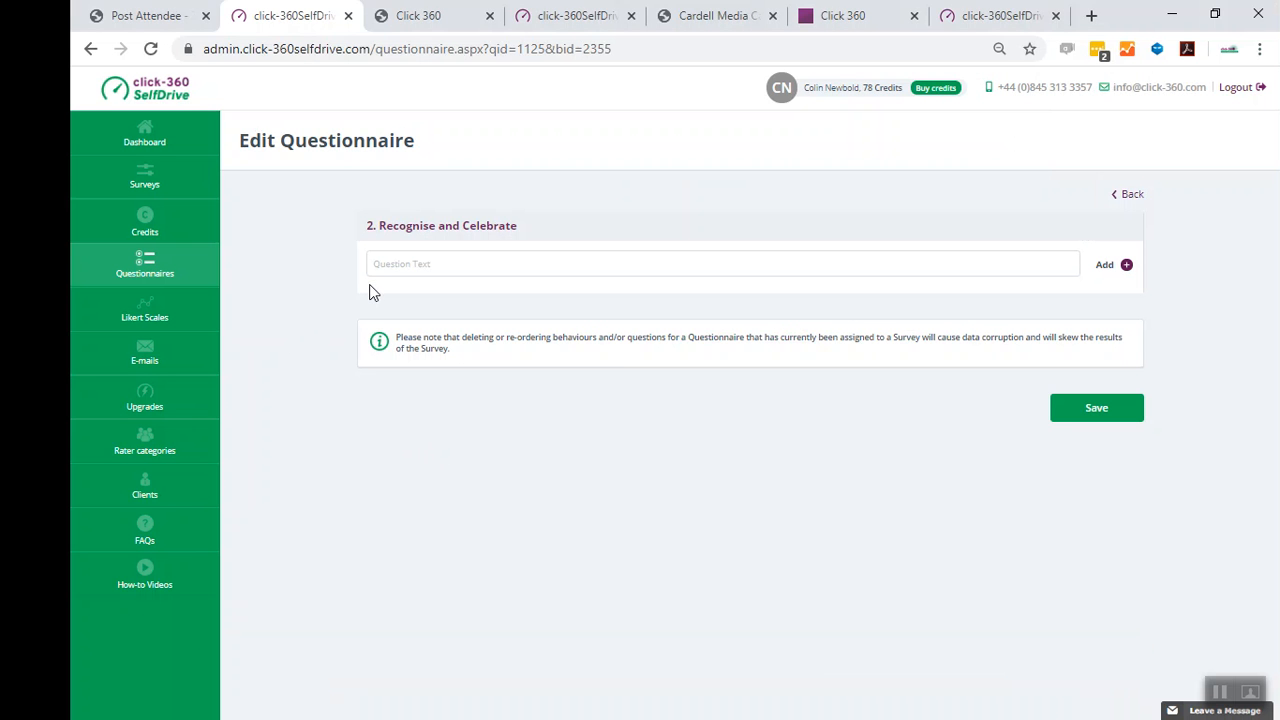
pyautogui.hotkey('ctrl', 'v')
pyautogui.click(1110, 265)
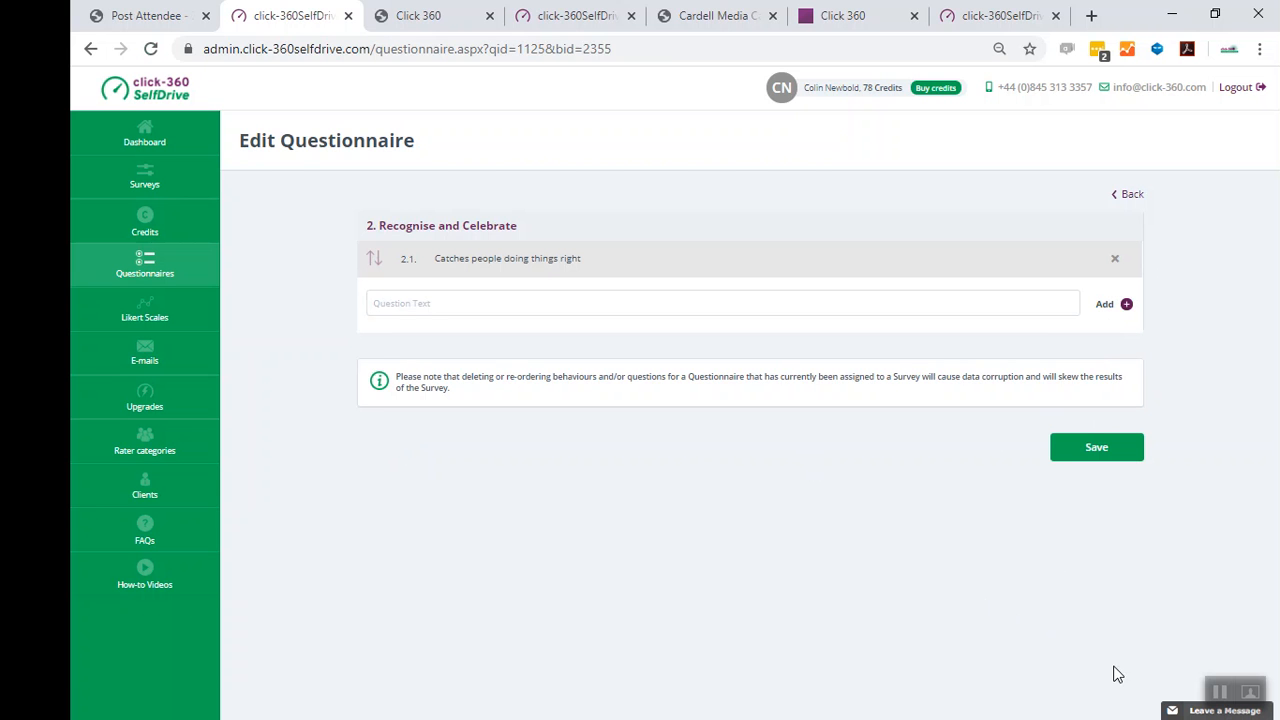
# - Copy 'Finds time to praise regularly' from the spreadsheet, add it as the second question for 'Recognise and Celebrate', and save
pyautogui.click(1220, 692)
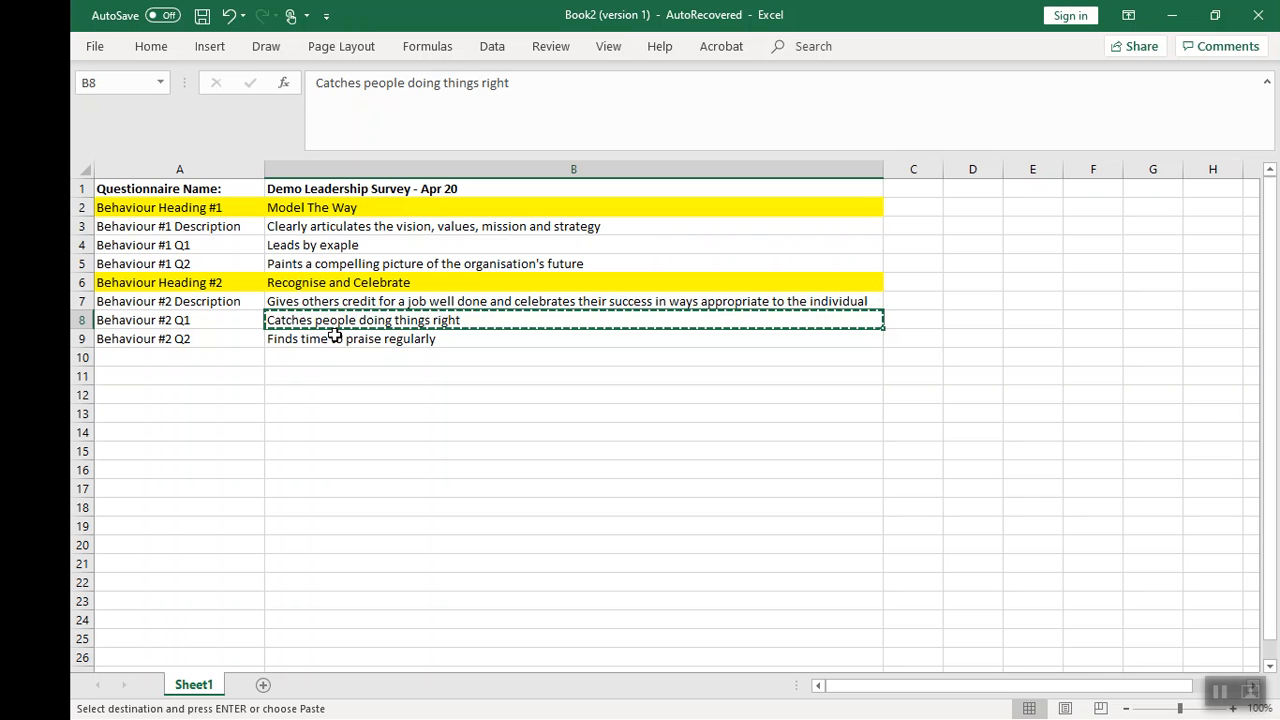
pyautogui.click(335, 338)
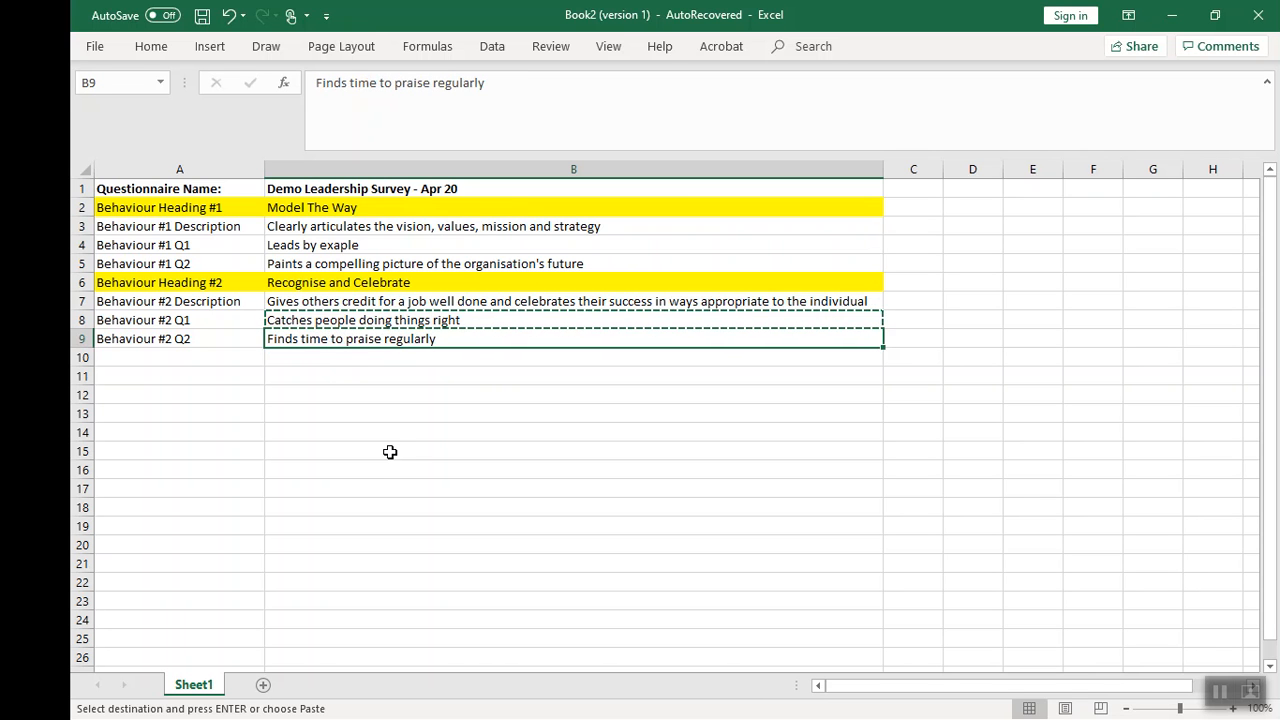
pyautogui.hotkey('ctrl', 'c')
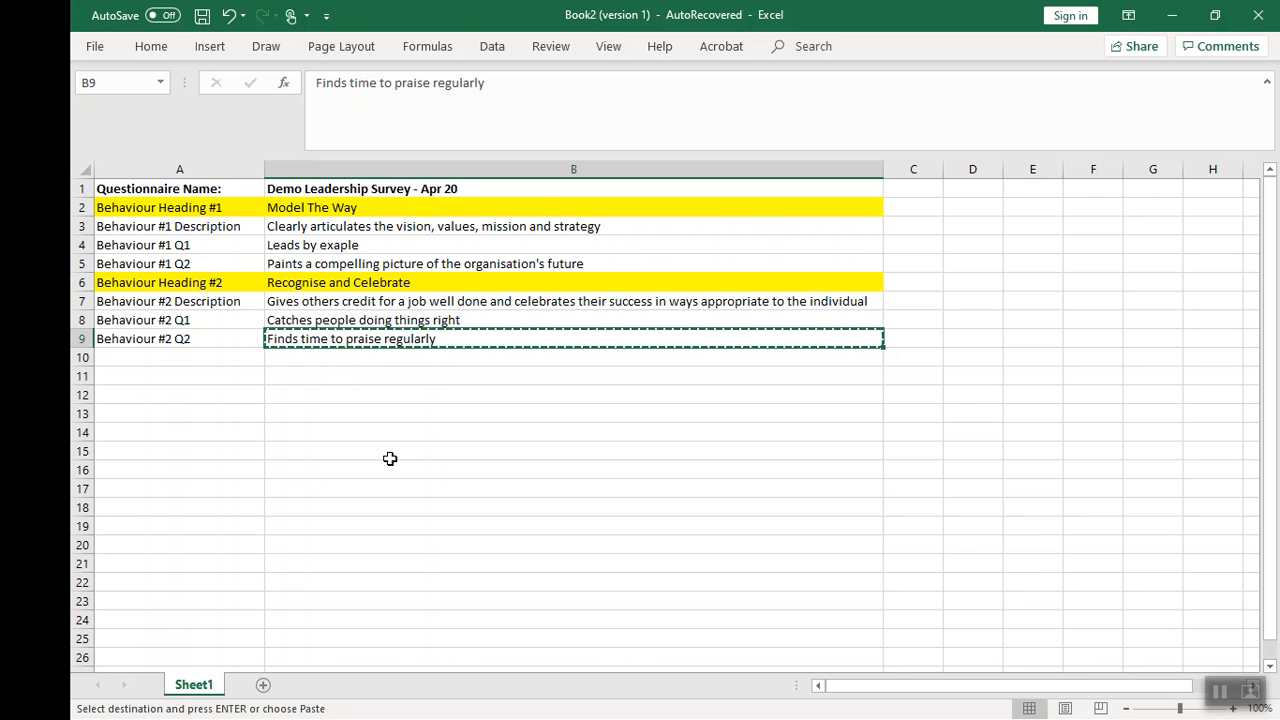
pyautogui.hotkey('alt', 'Tab')
pyautogui.hotkey('alt', 'Tab')
pyautogui.click(420, 301)
pyautogui.hotkey('ctrl', 'v')
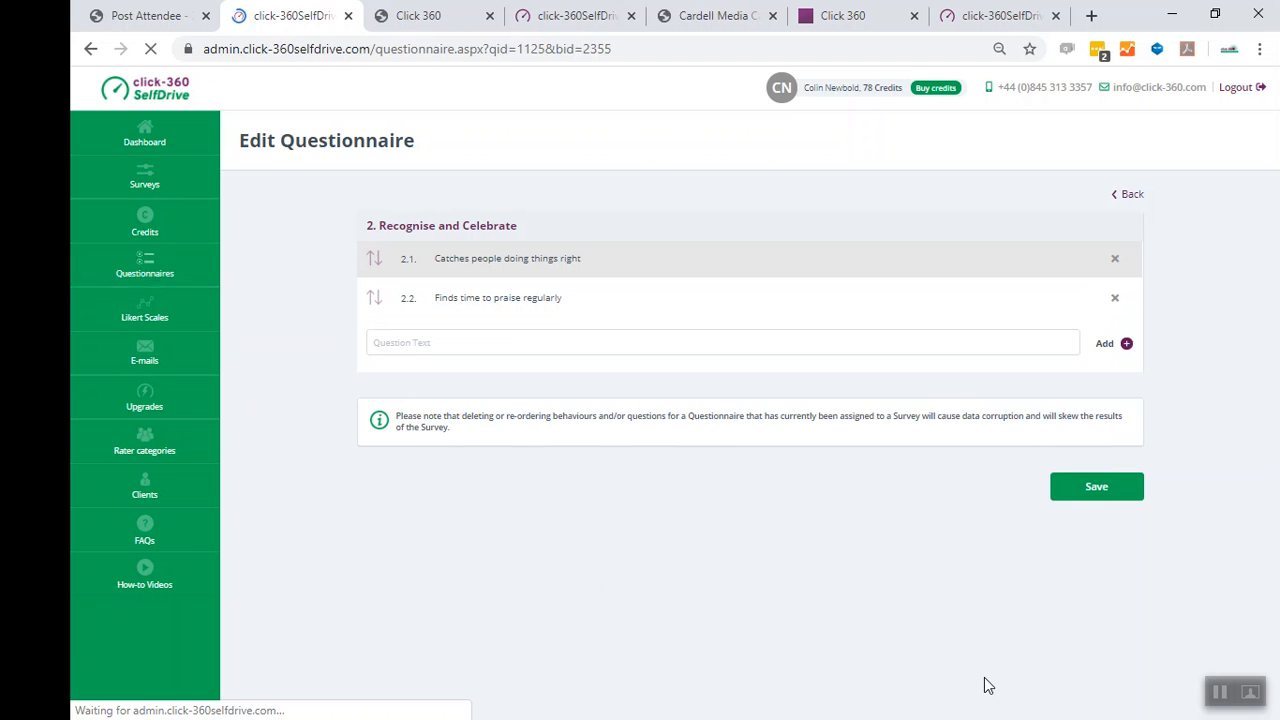
pyautogui.click(1091, 491)
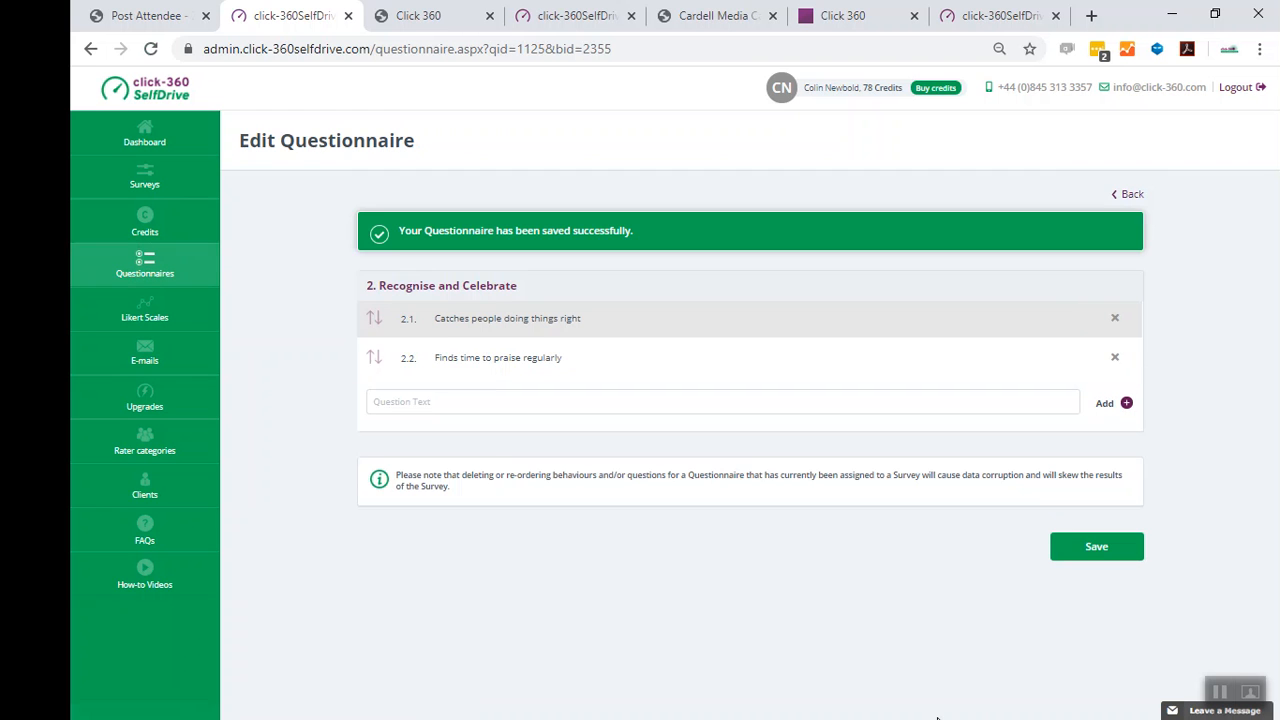
# - Go back to 'Model The Way' questions, correct the first question to 'Leads by example', and save
pyautogui.click(1127, 194)
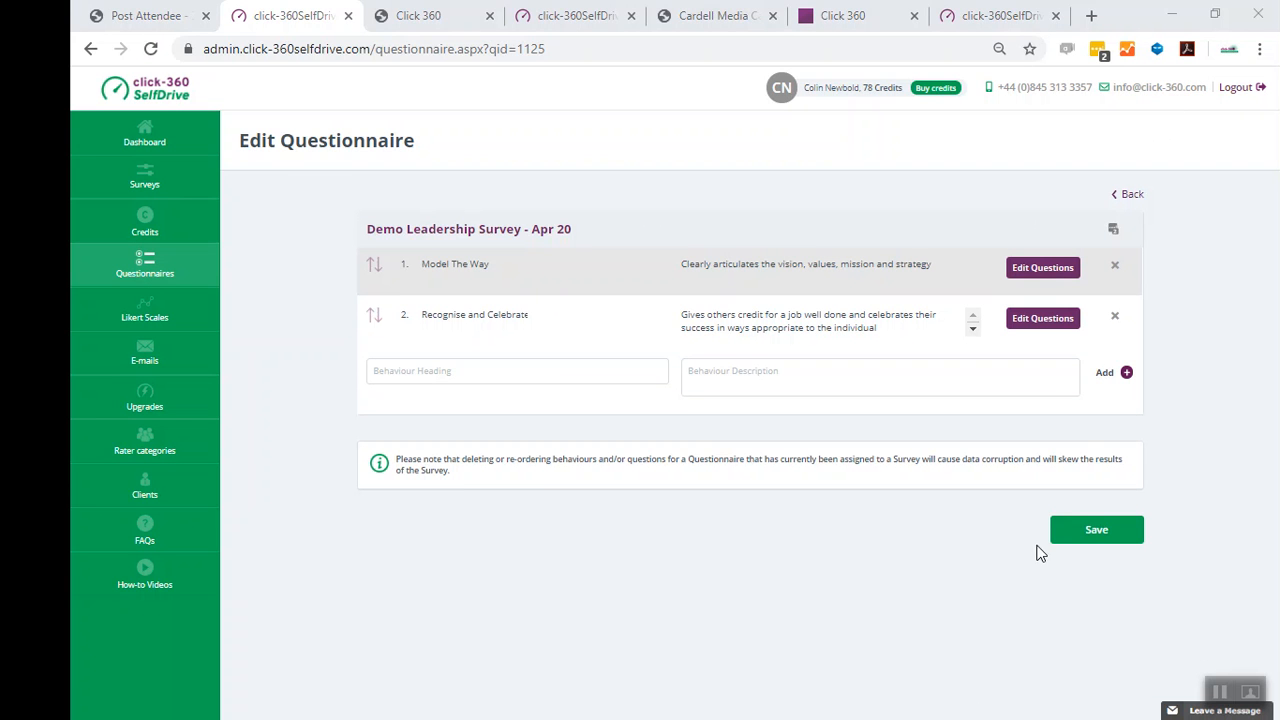
pyautogui.click(1043, 275)
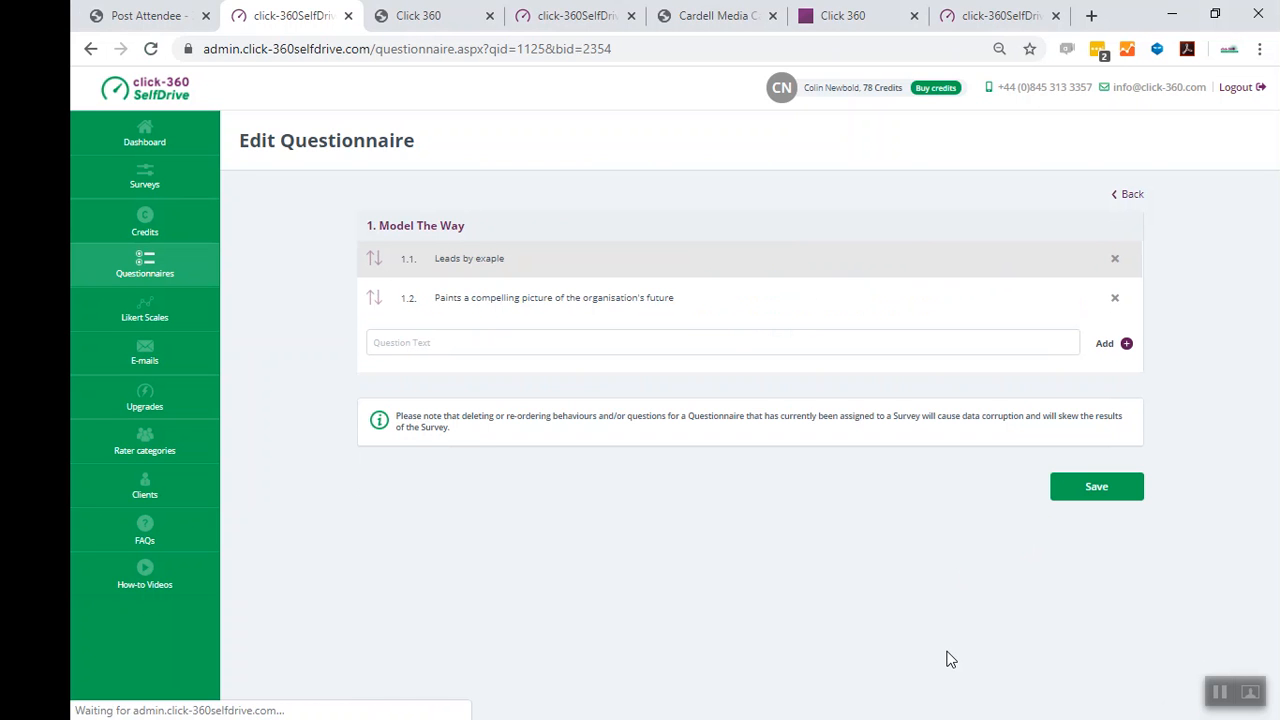
pyautogui.click(491, 257)
pyautogui.click(508, 259)
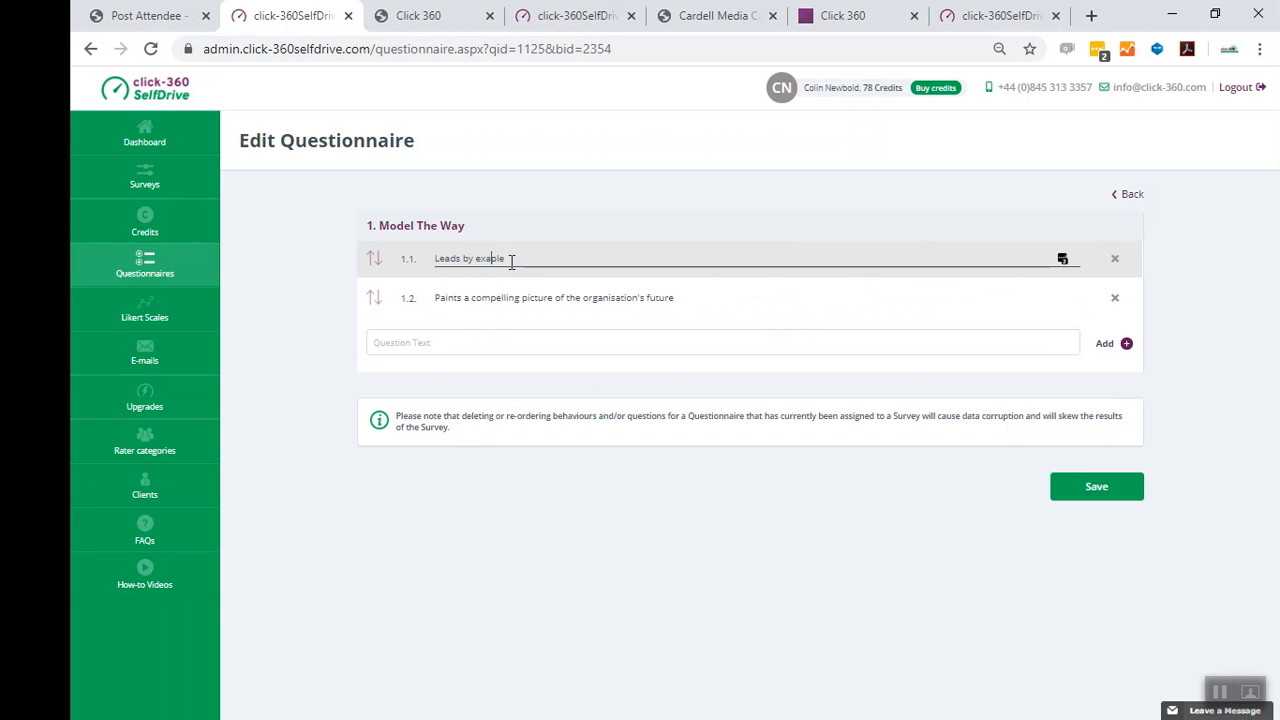
pyautogui.press('Left')
pyautogui.press('Left')
pyautogui.press('Left')
pyautogui.write('m')
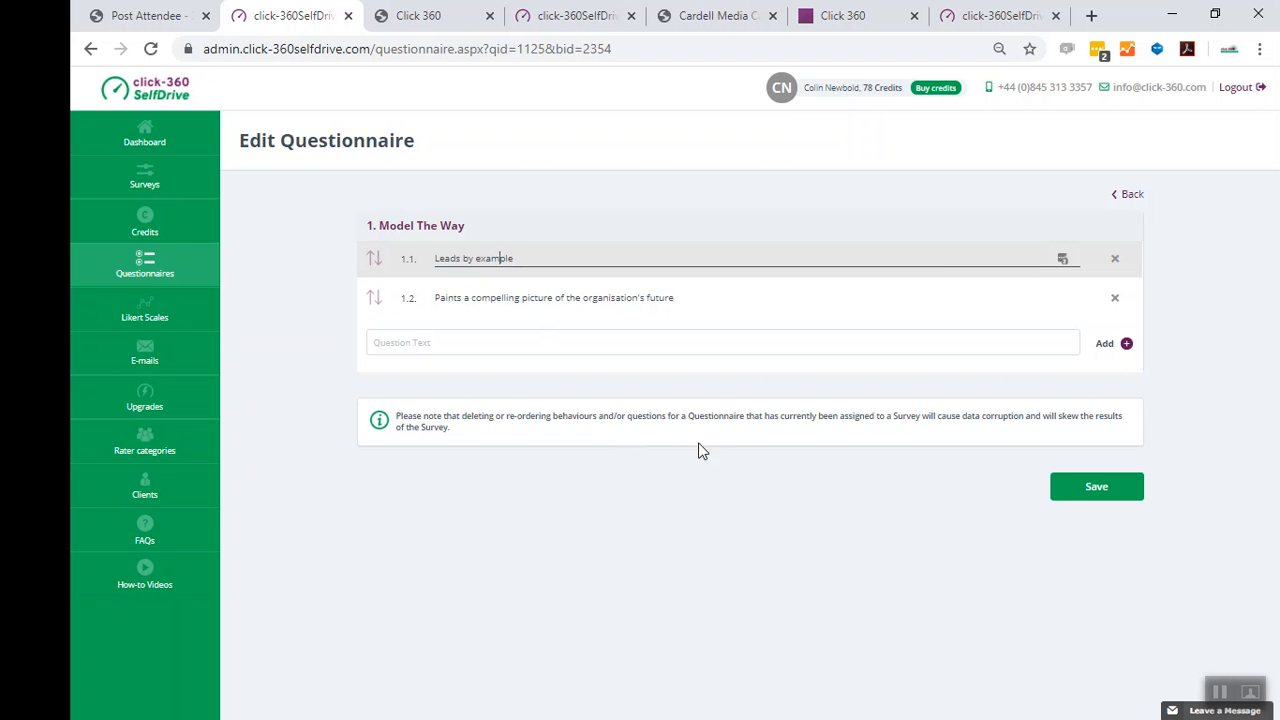
pyautogui.click(1082, 488)
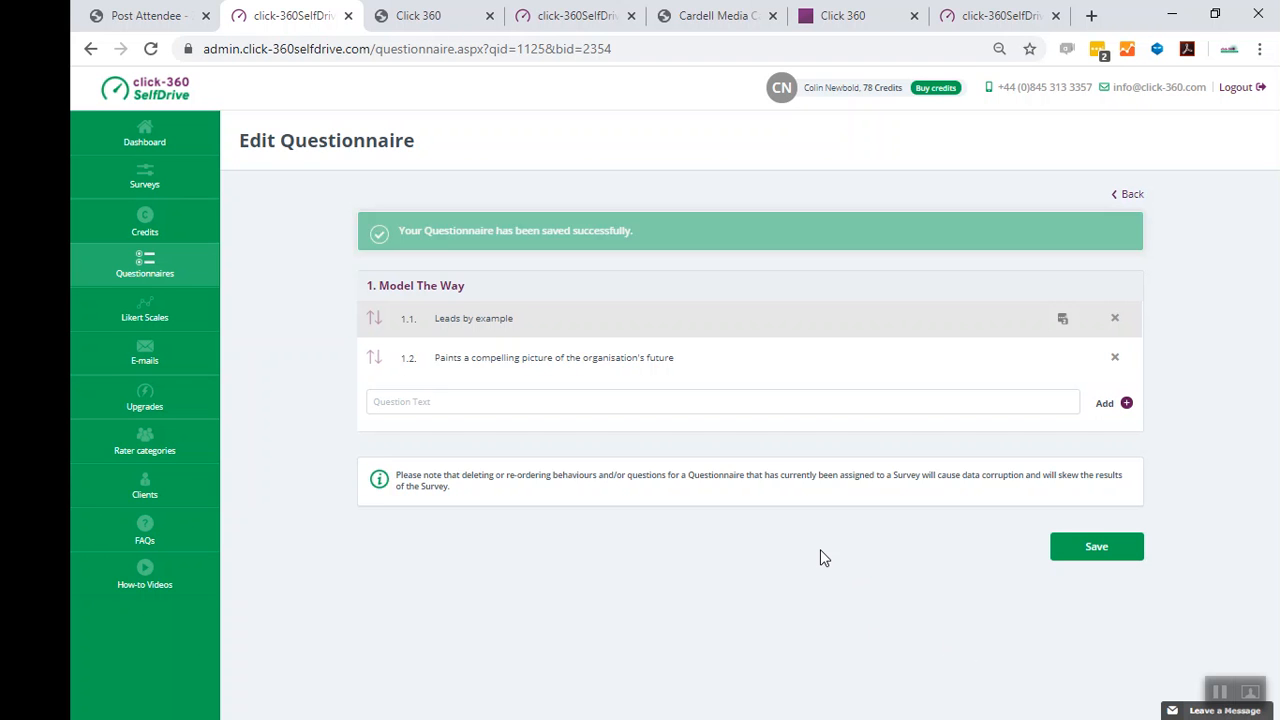
# - Return to the behaviour list, save the questionnaire, and open the questionnaires list
pyautogui.doubleClick(1129, 199)
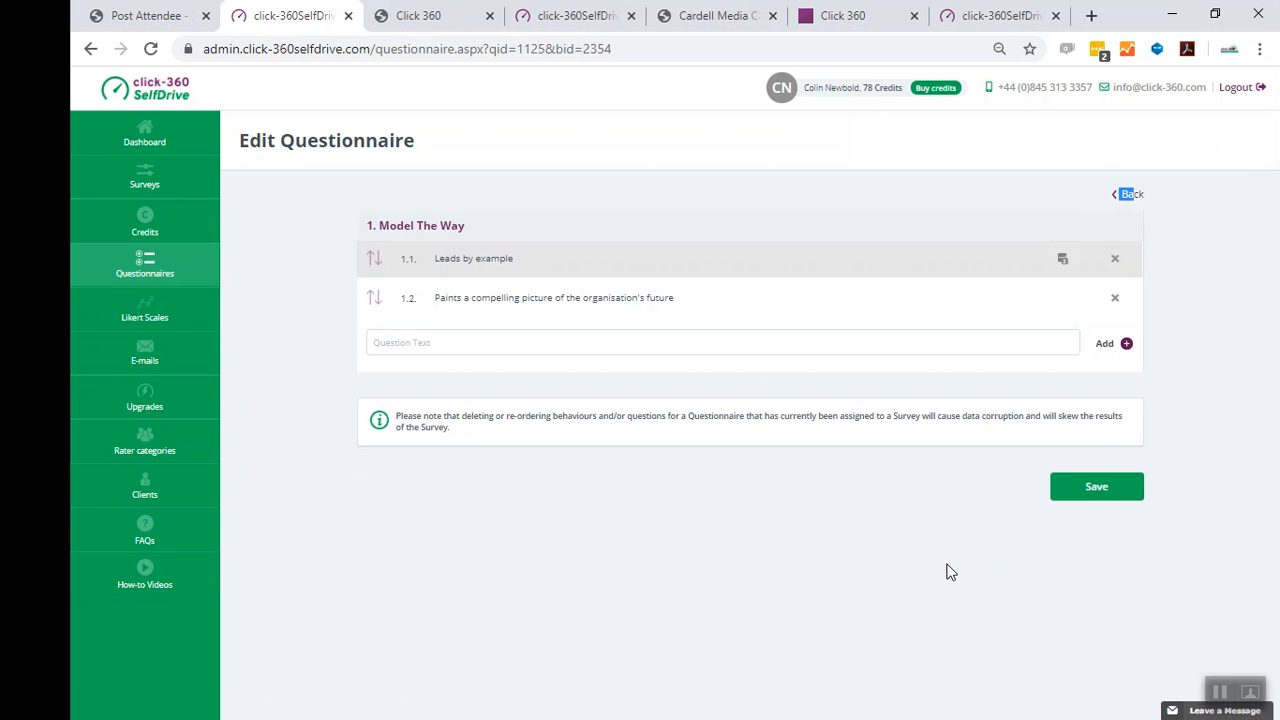
pyautogui.click(1129, 197)
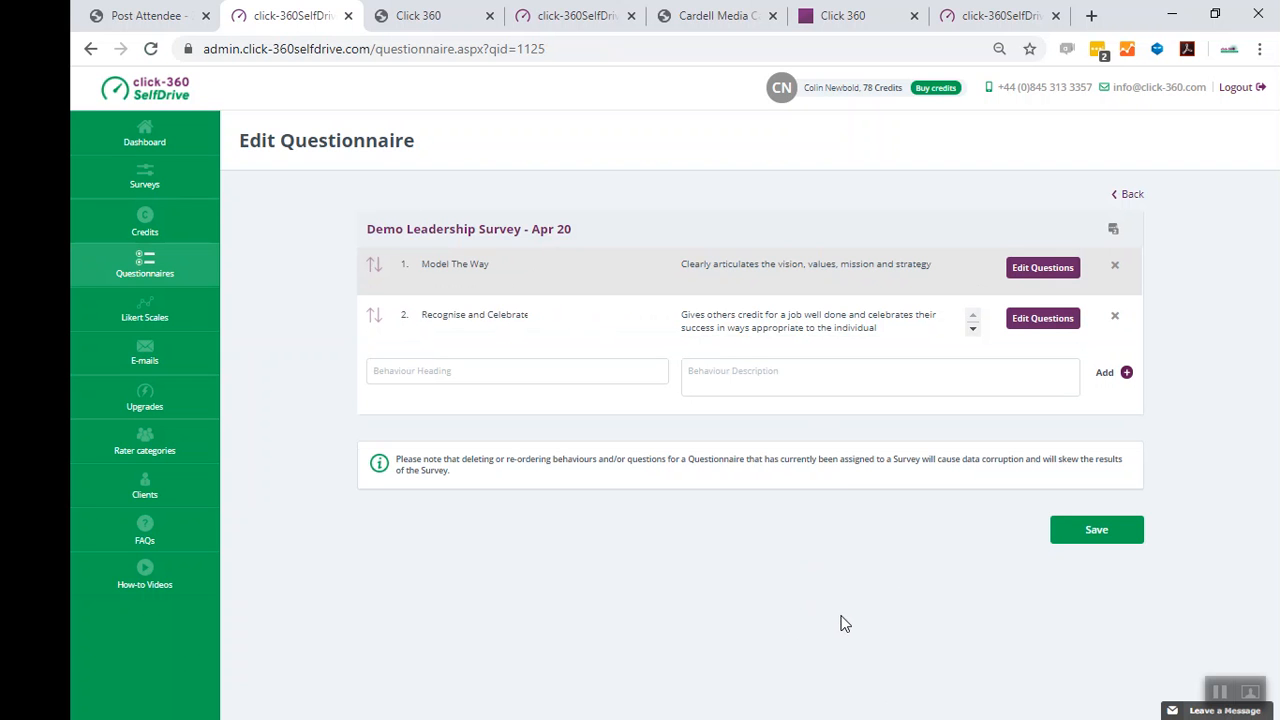
pyautogui.click(1097, 532)
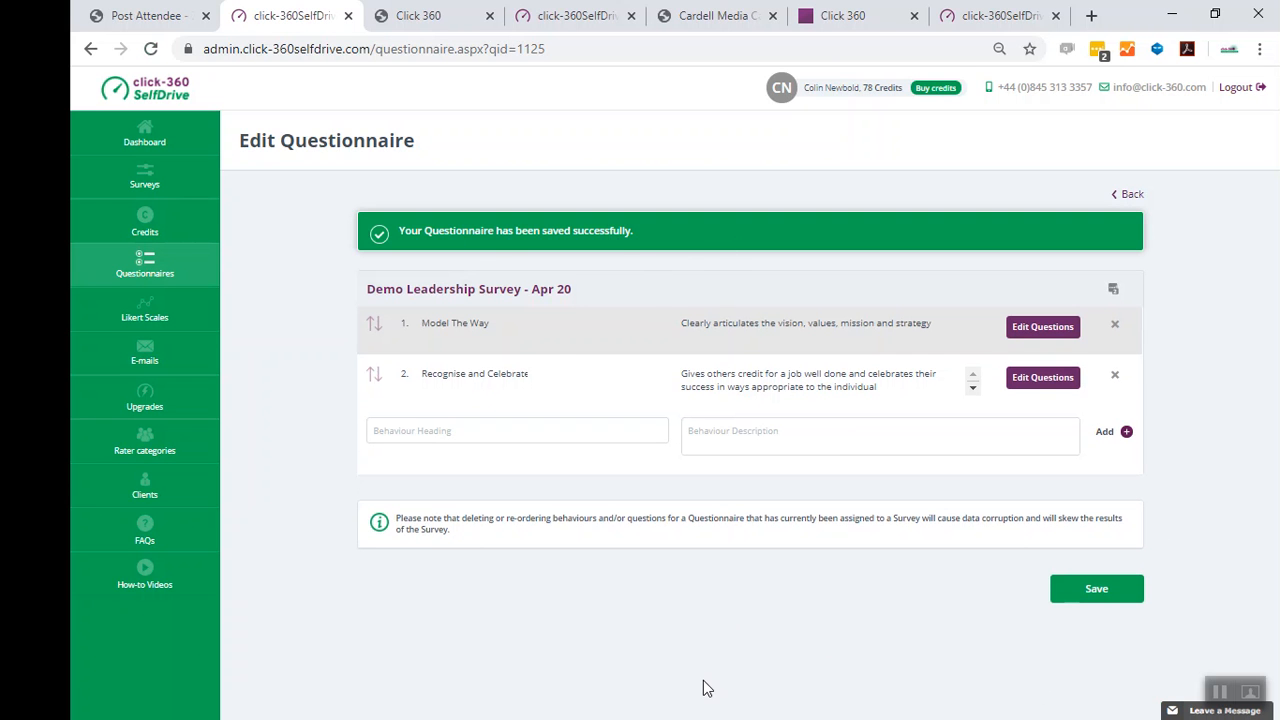
pyautogui.click(155, 257)
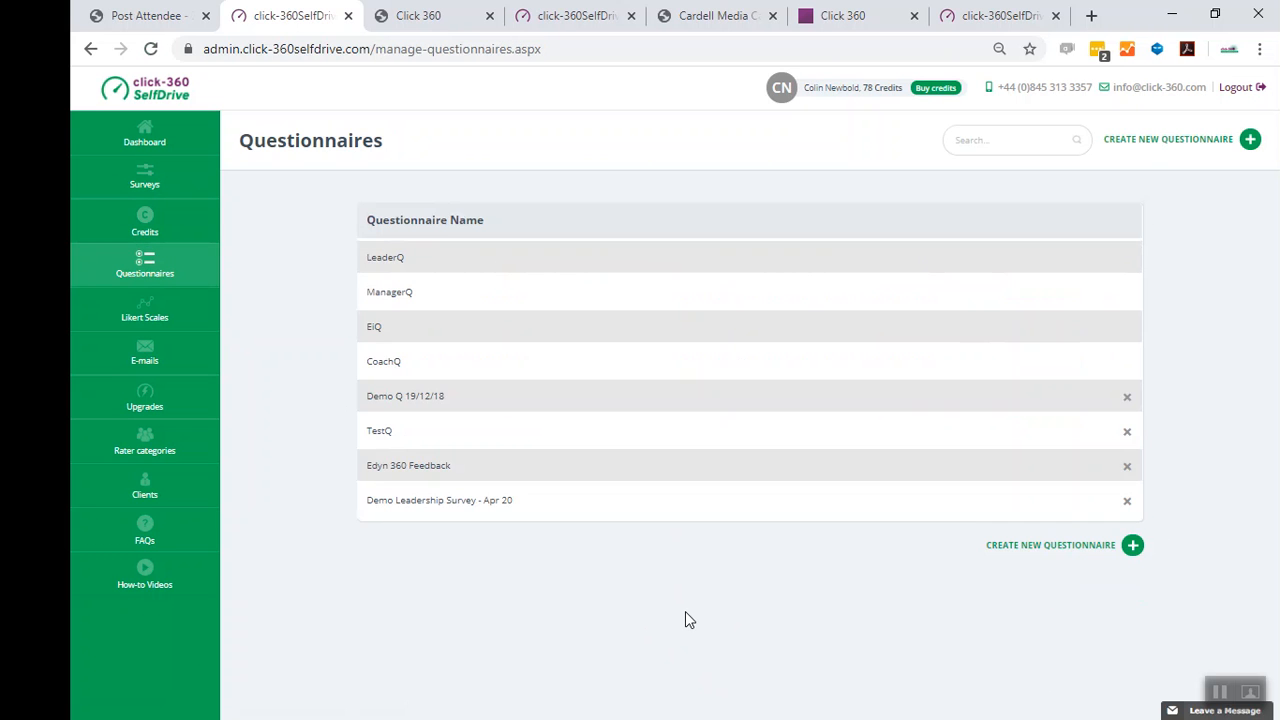